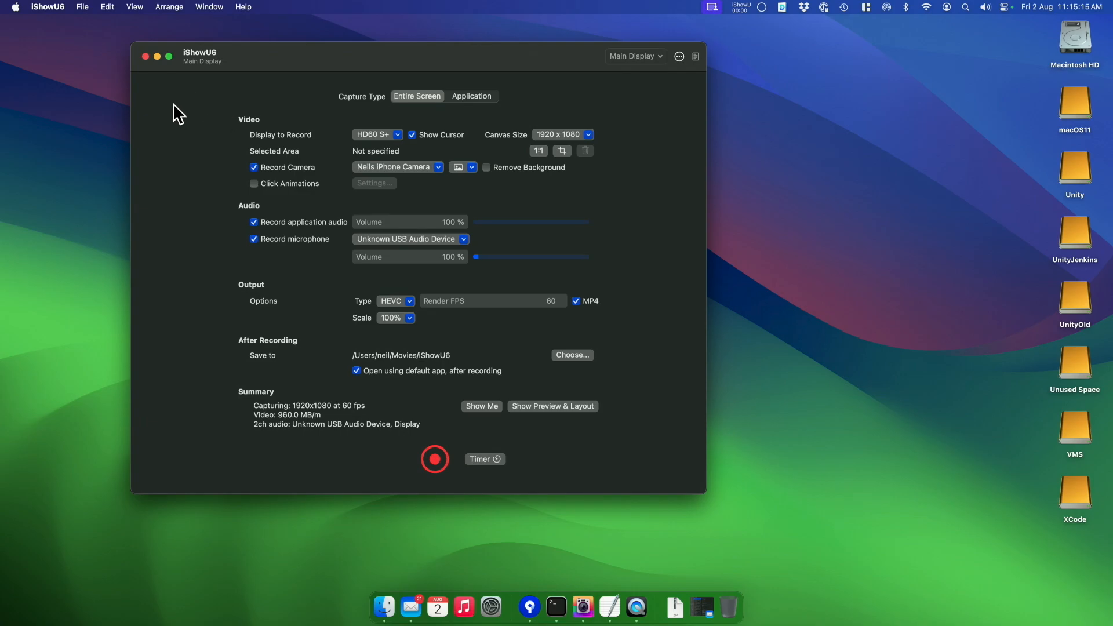
Switch the recorder to Pro Mode and enlarge its window to give the canvas preview more room.
{"action": "left_click", "coordinate": [135, 7]}
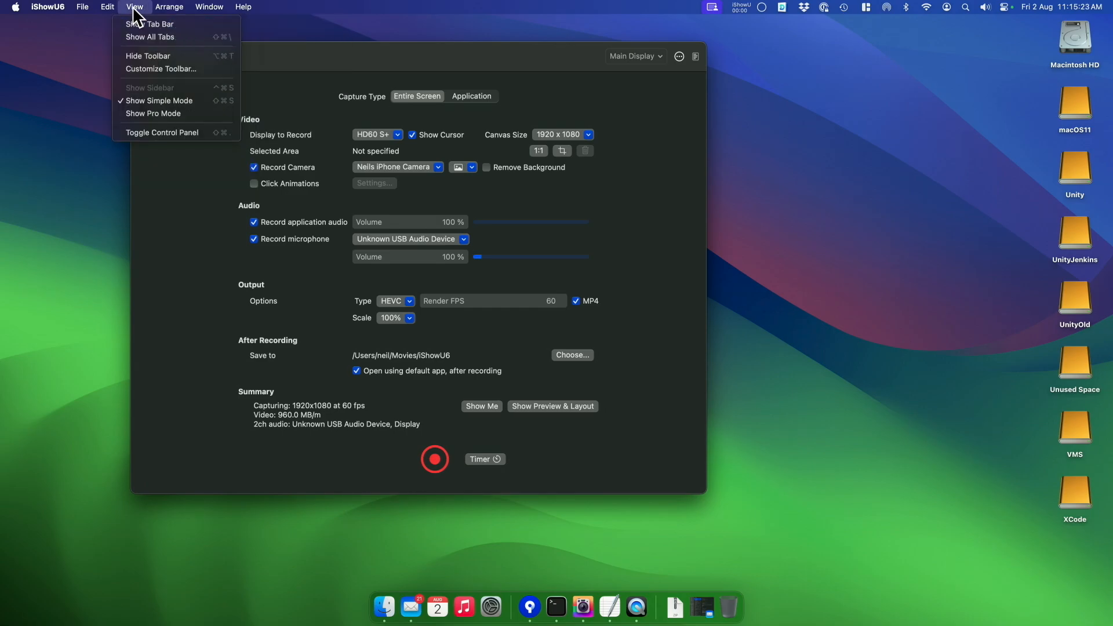
{"action": "left_click", "coordinate": [206, 110]}
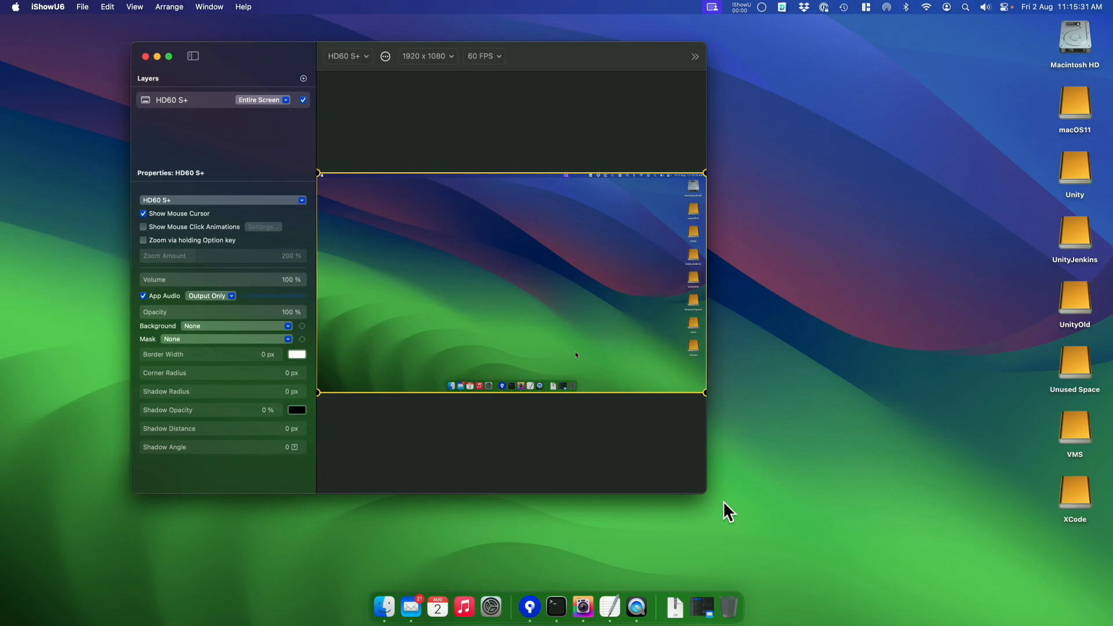
{"action": "left_click_drag", "start_coordinate": [707, 491], "coordinate": [977, 546]}
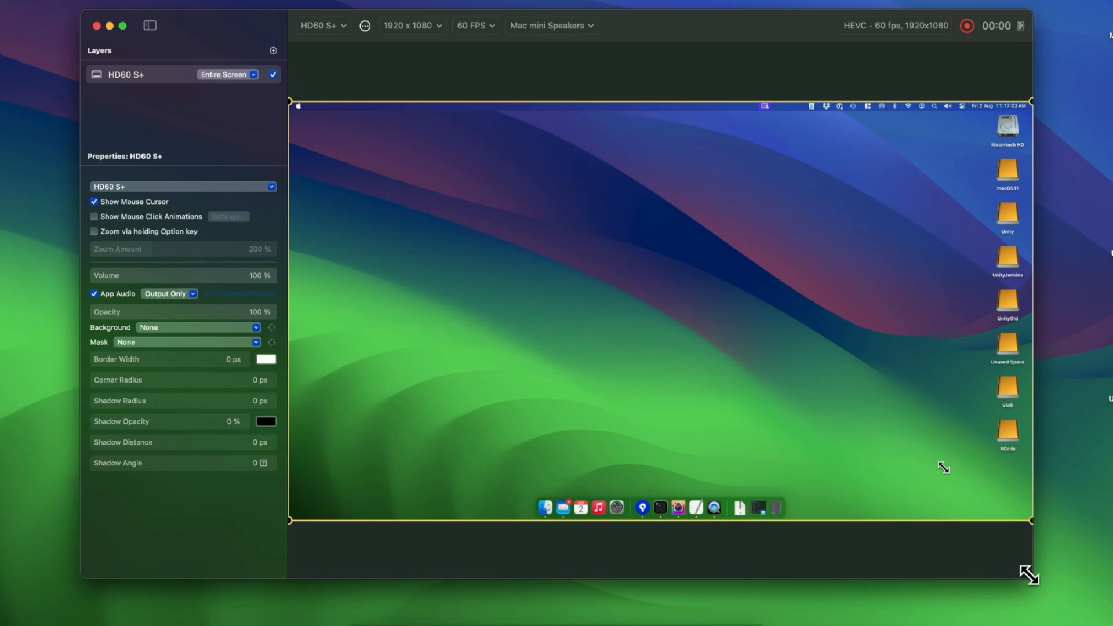
Add a Key Animations layer above the HD60 S+ screen layer.
{"action": "left_click", "coordinate": [182, 138]}
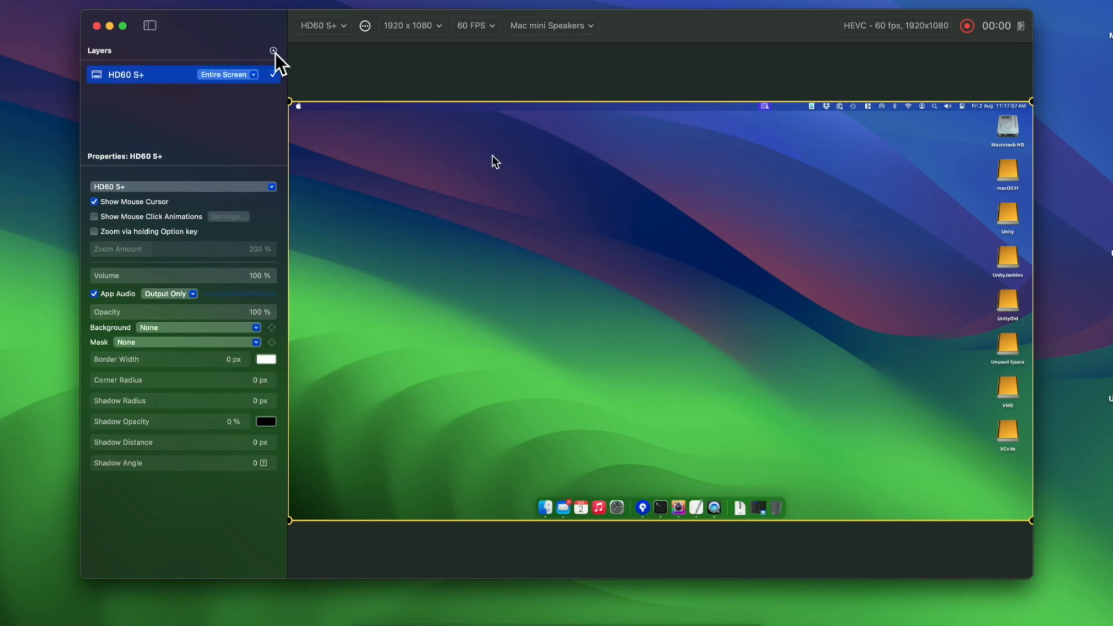
{"action": "left_click", "coordinate": [273, 51]}
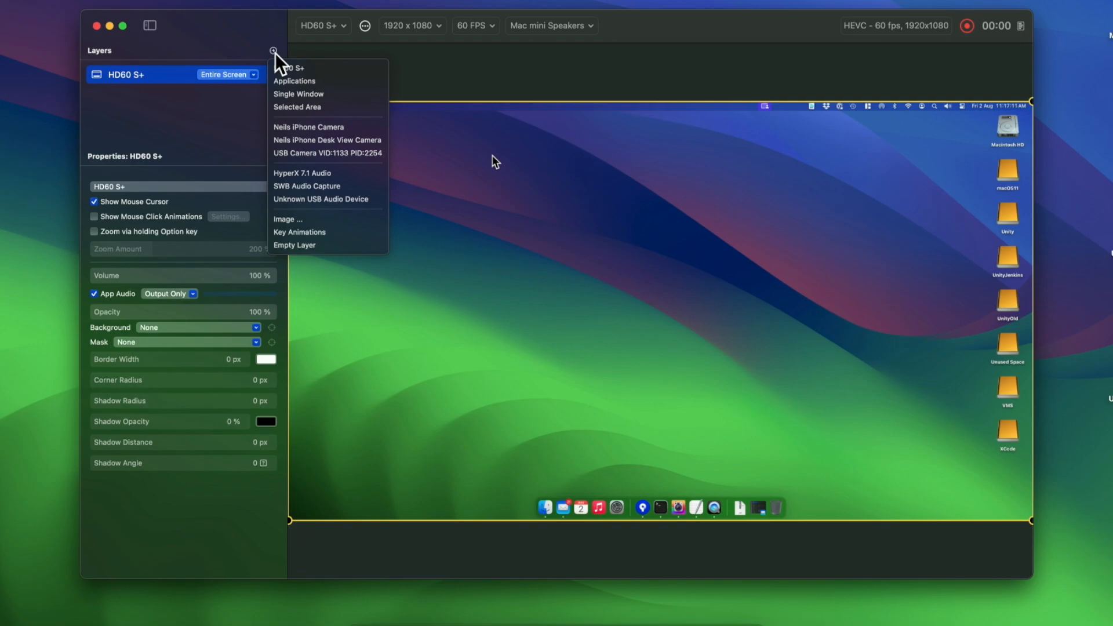
{"action": "left_click", "coordinate": [319, 232]}
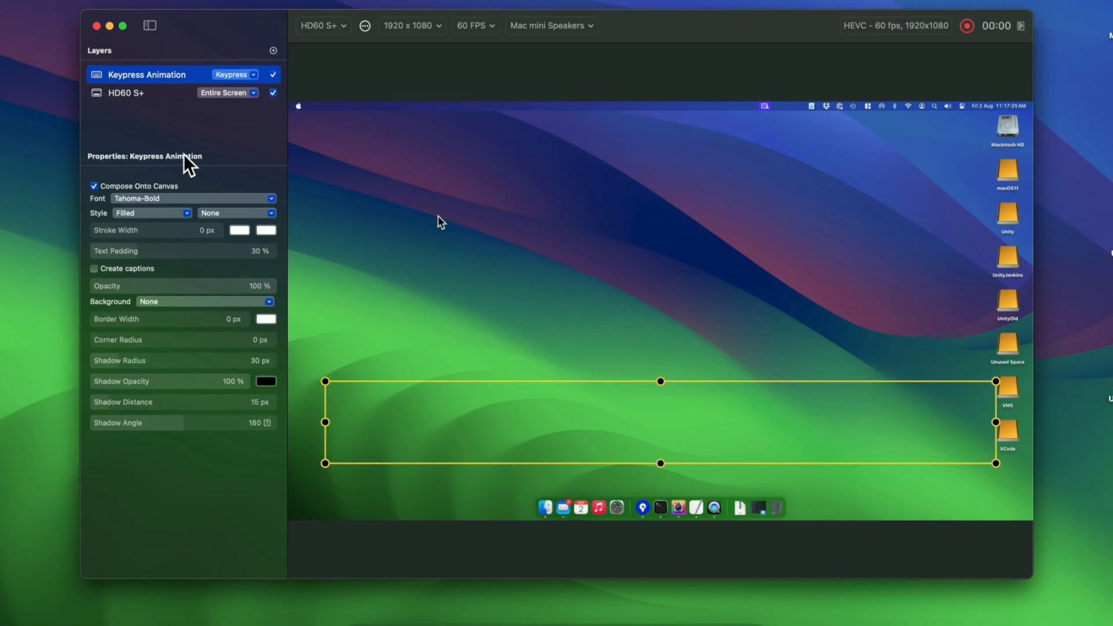
Preview the keypress animation on the canvas with five right arrows followed by alternating up and down arrows.
{"action": "key", "text": "Right"}
{"action": "key", "text": "Right"}
{"action": "key", "text": "Right"}
{"action": "key", "text": "Right"}
{"action": "key", "text": "Right"}
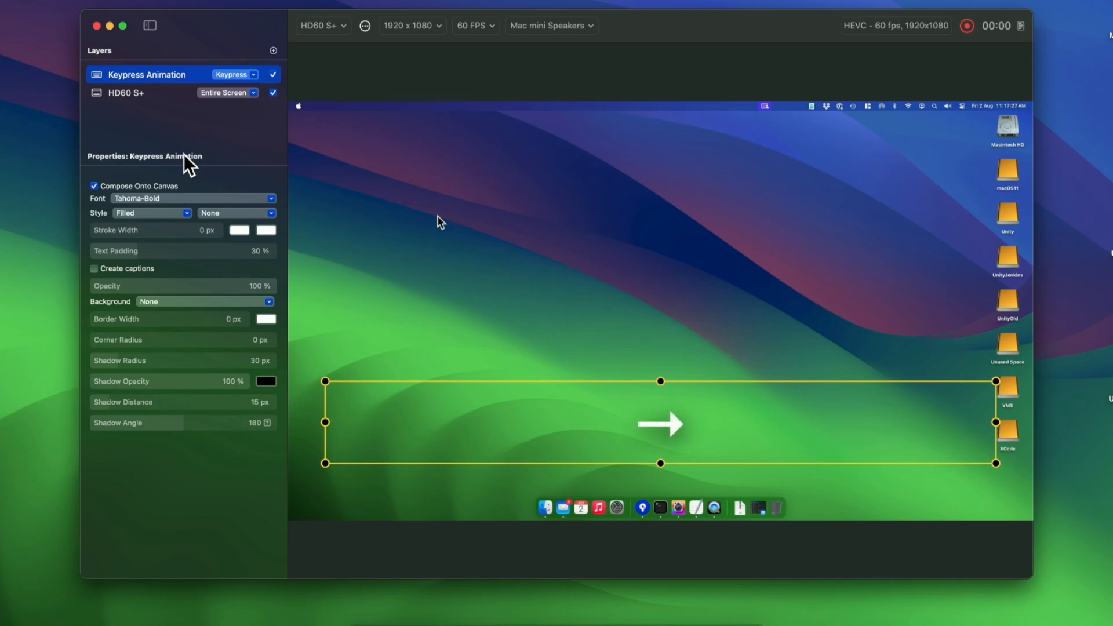
{"action": "key", "text": "Up"}
{"action": "key", "text": "Down"}
{"action": "key", "text": "Up"}
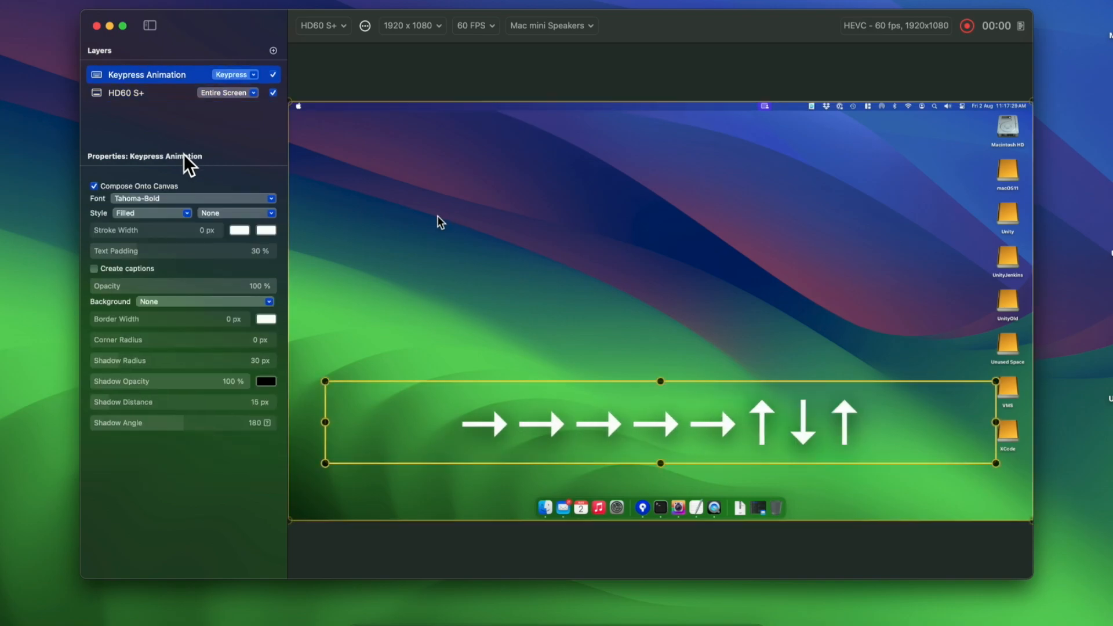
{"action": "key", "text": "Down"}
{"action": "key", "text": "Up"}
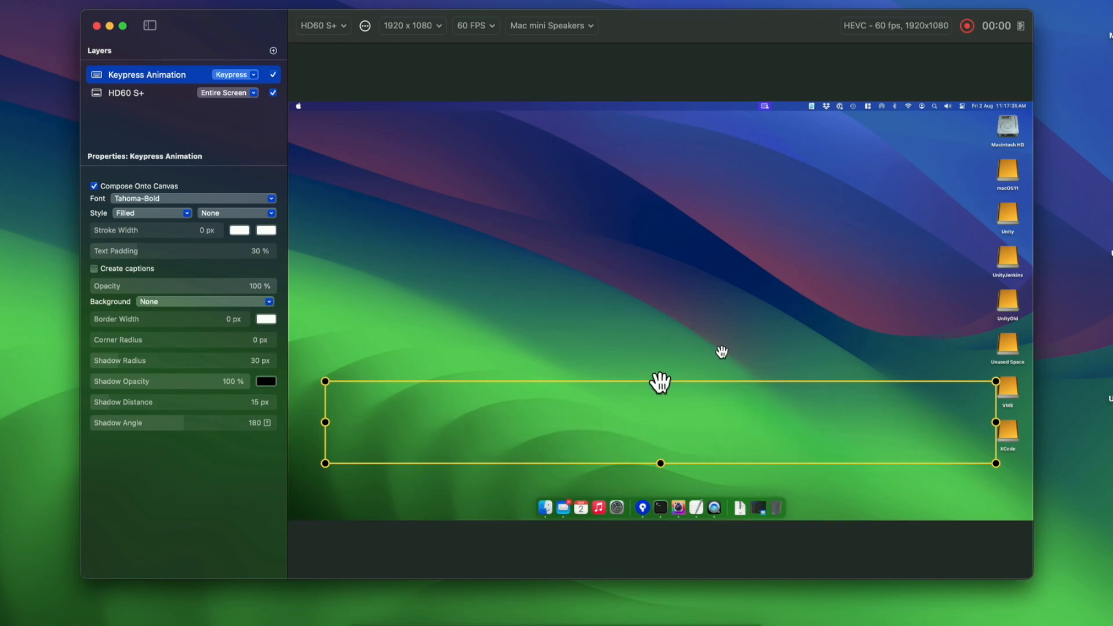
Stretch the keypress animation area's upper edge to near the top of the canvas and preview arrows at that size.
{"action": "left_click_drag", "start_coordinate": [660, 381], "coordinate": [641, 145]}
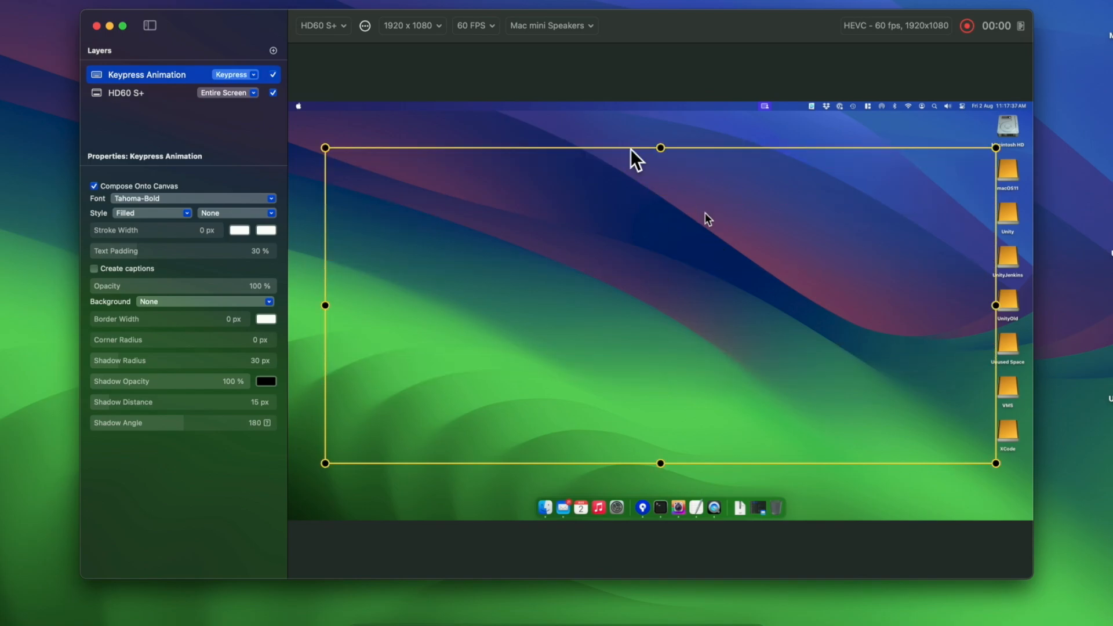
{"action": "key", "text": "Right"}
{"action": "key", "text": "Right"}
{"action": "key", "text": "Right"}
{"action": "key", "text": "Left"}
{"action": "key", "text": "Up"}
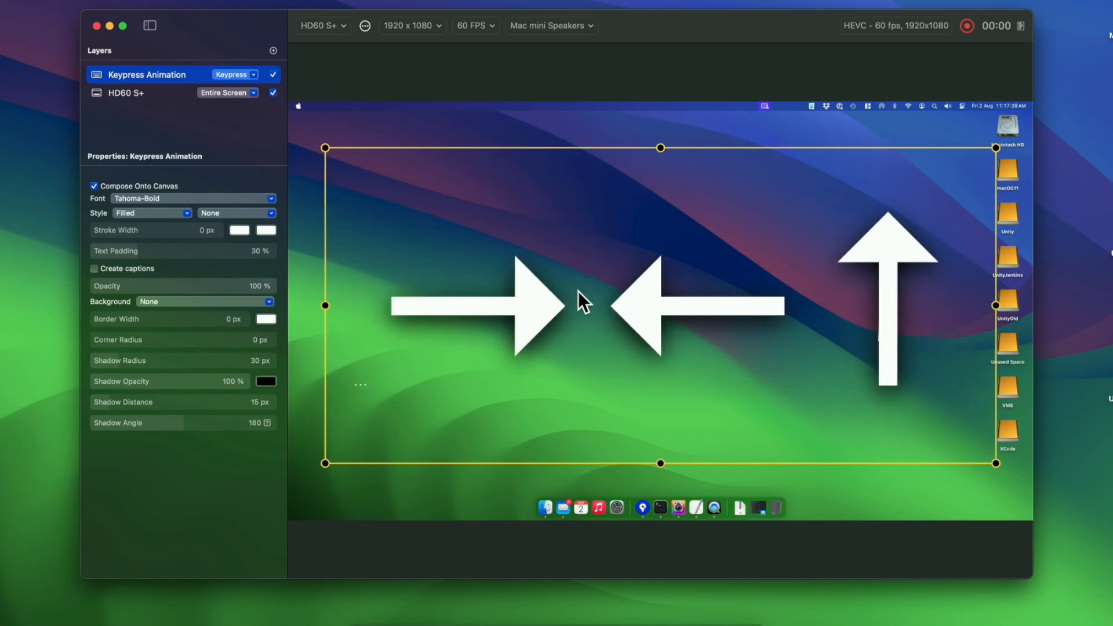
{"action": "key", "text": "Down"}
{"action": "left_click", "coordinate": [706, 277]}
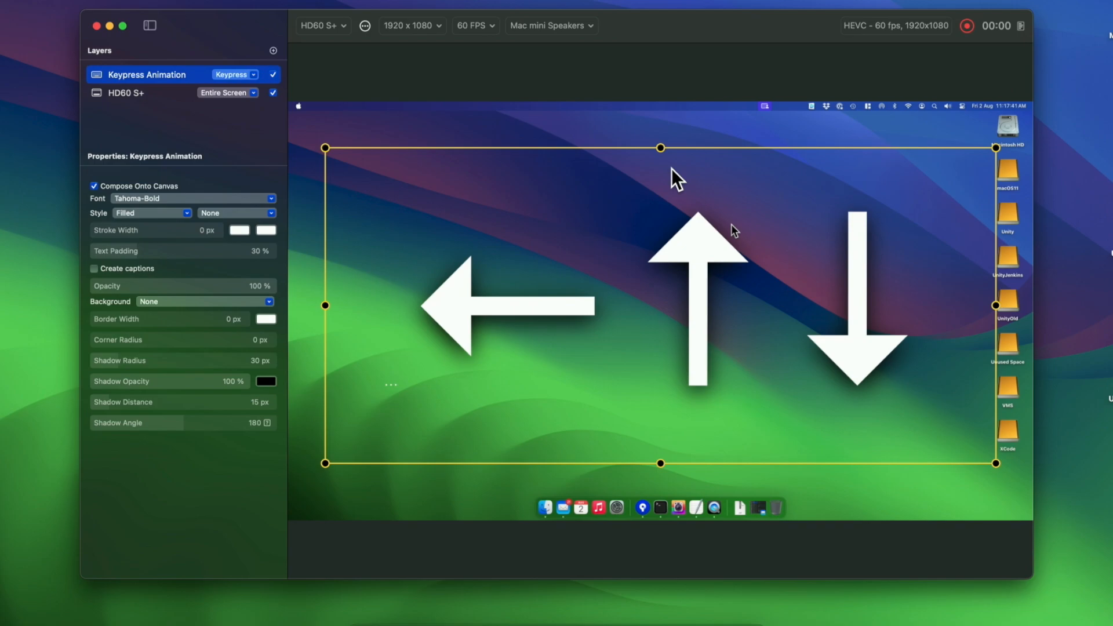
Shrink the keypress animation area back to a low strip above the recorded dock and preview it with four right arrows.
{"action": "left_click_drag", "start_coordinate": [663, 149], "coordinate": [685, 392]}
{"action": "key", "text": "Right"}
{"action": "key", "text": "Right"}
{"action": "key", "text": "Right"}
{"action": "key", "text": "Right"}
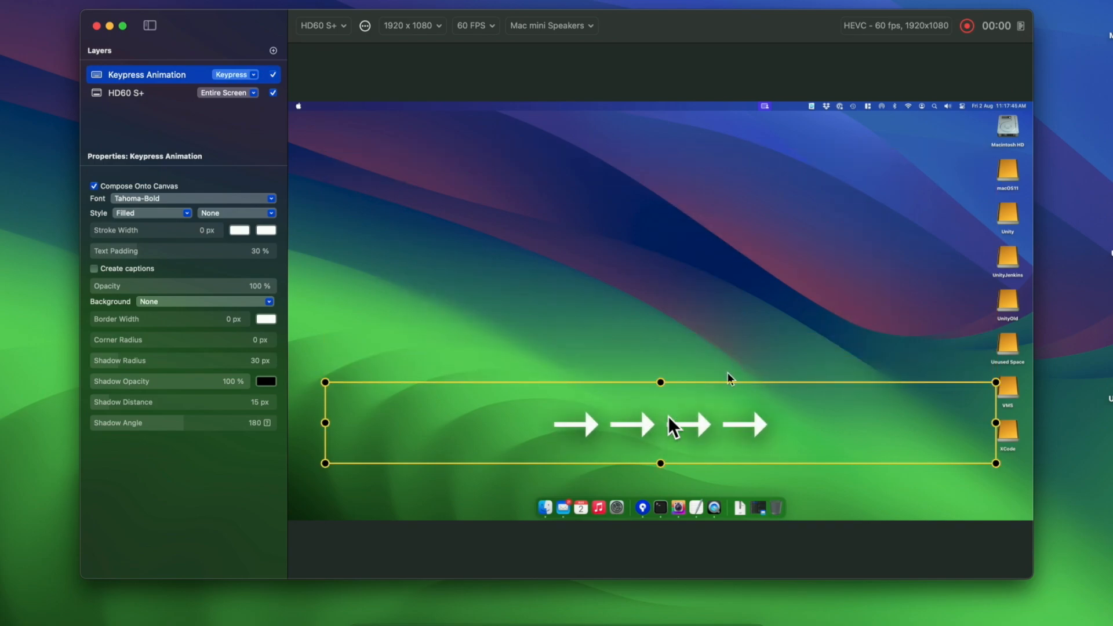
Browse the fonts available for the keypress animation, keep Tahoma-Bold, and preview it with right and left arrows.
{"action": "left_click", "coordinate": [187, 199]}
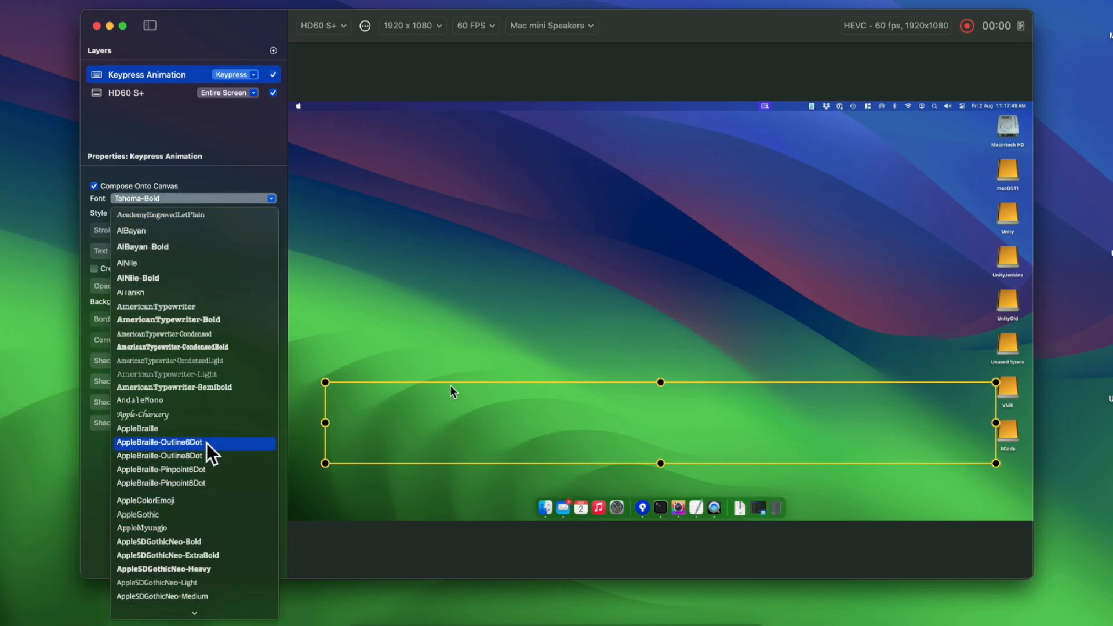
{"action": "scroll", "coordinate": [210, 452], "scroll_direction": "down", "scroll_amount": 5}
{"action": "scroll", "coordinate": [207, 444], "scroll_direction": "down", "scroll_amount": 15}
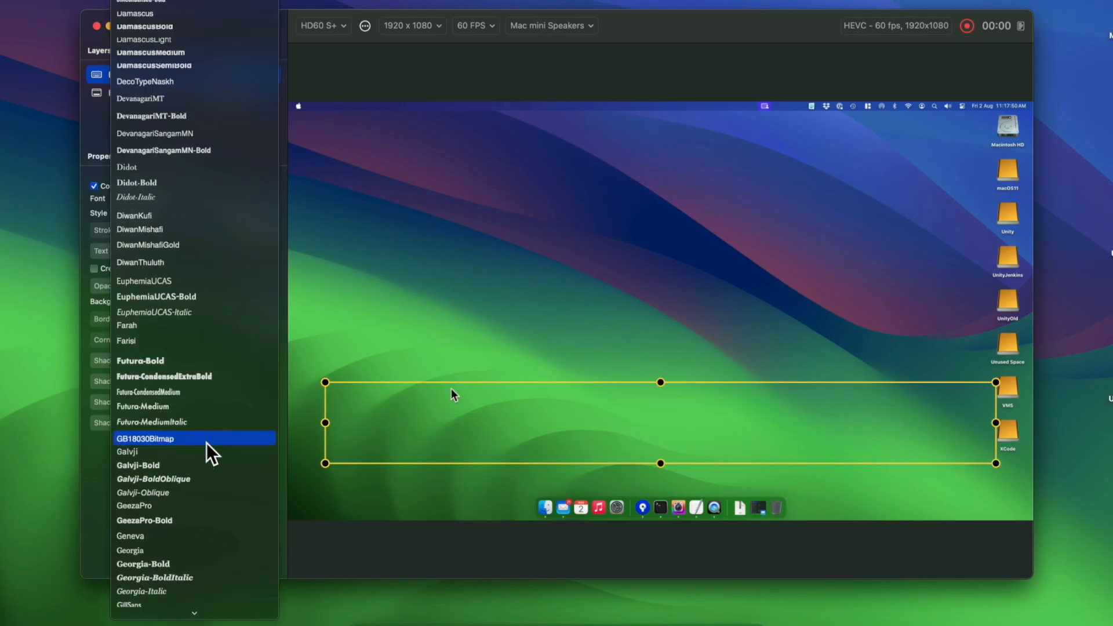
{"action": "left_click", "coordinate": [89, 487]}
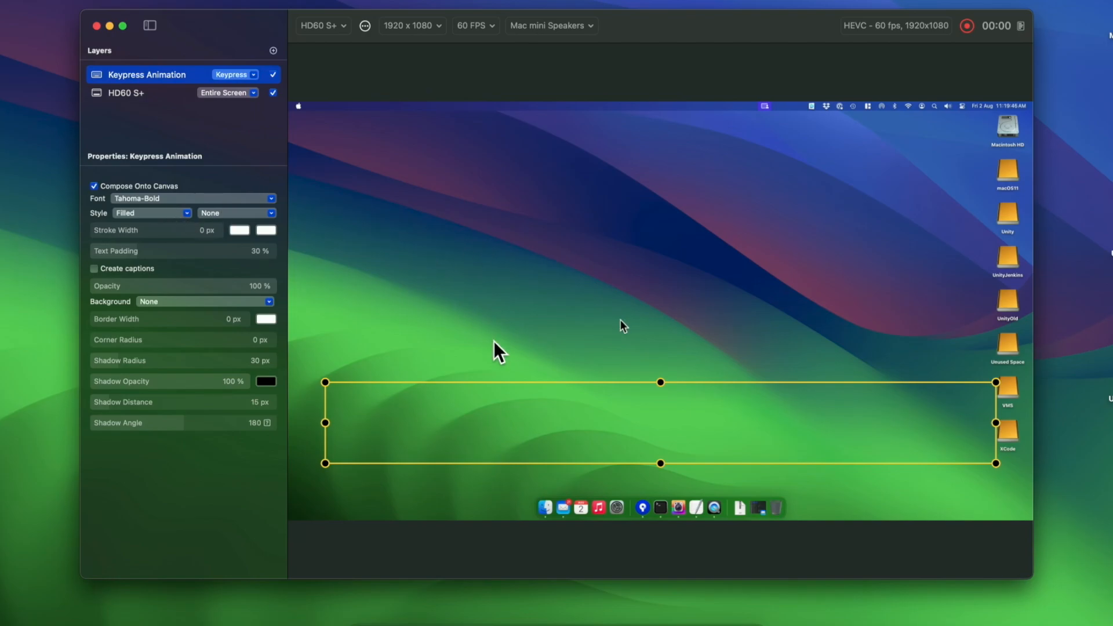
{"action": "key", "text": "Right"}
{"action": "key", "text": "Right"}
{"action": "key", "text": "Right"}
{"action": "key", "text": "Right"}
{"action": "key", "text": "Left"}
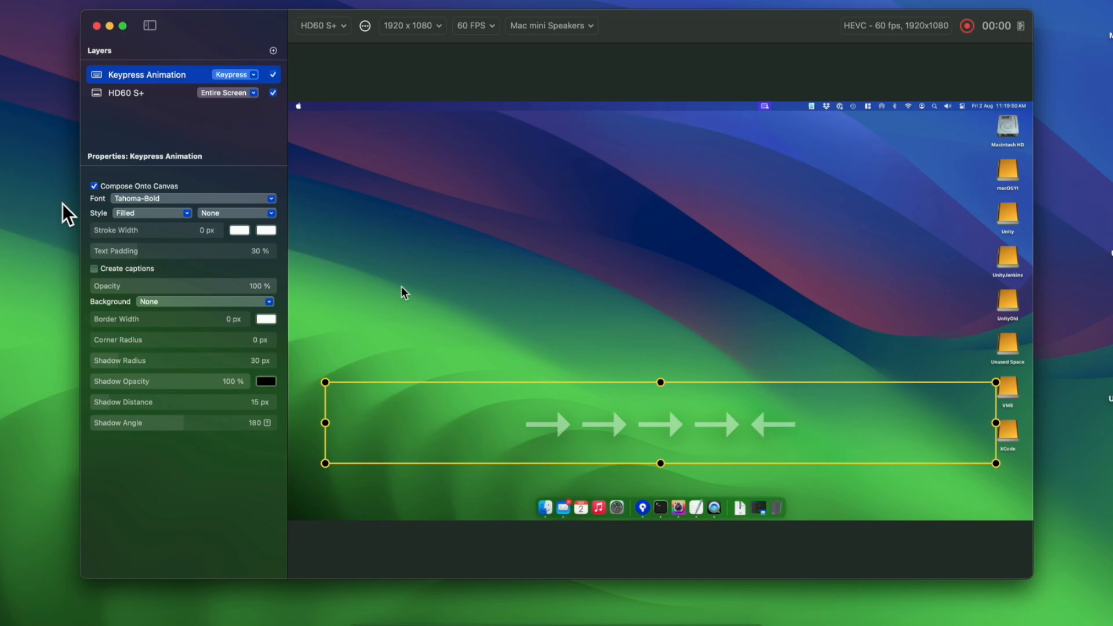
Set the keypress animation's style to Stroked with a stroke width of 2 px.
{"action": "left_click", "coordinate": [154, 214]}
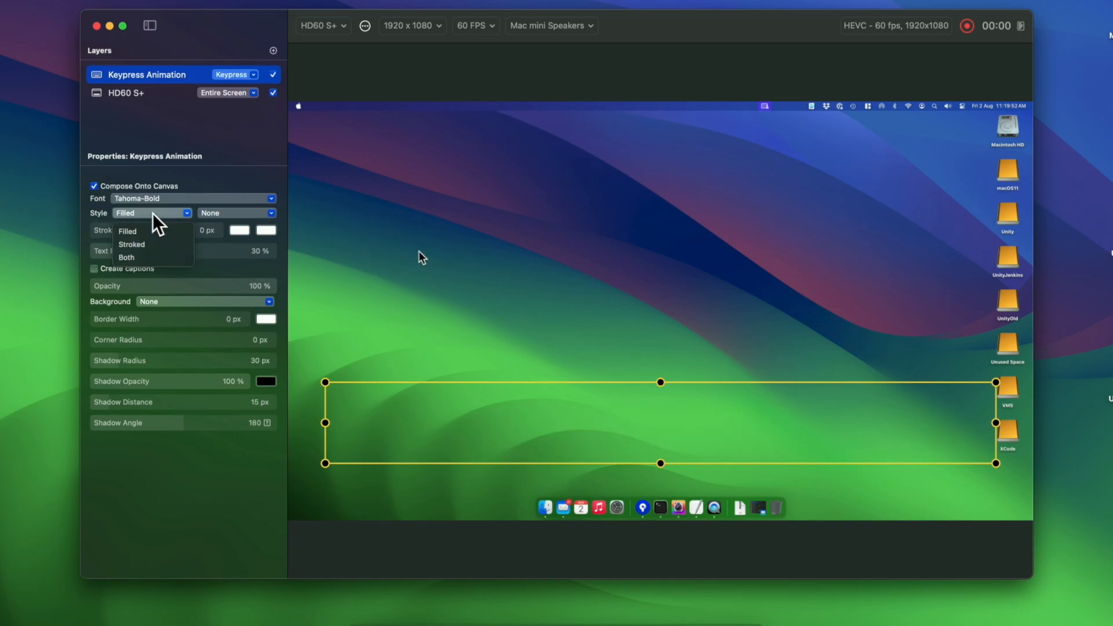
{"action": "left_click", "coordinate": [152, 244]}
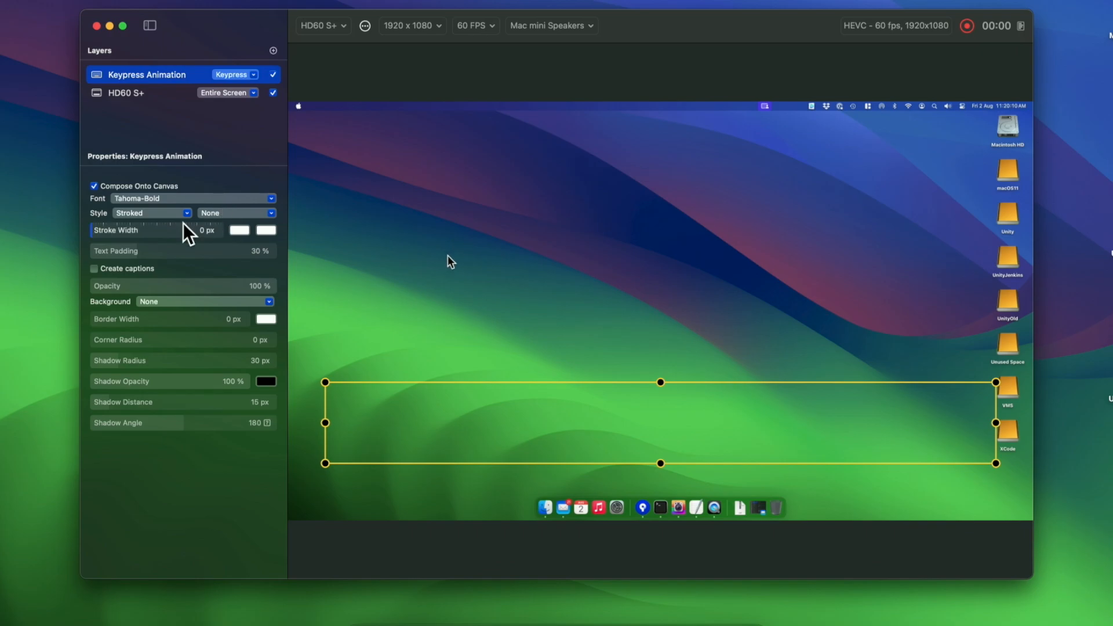
{"action": "mouse_move", "coordinate": [90, 230]}
{"action": "left_mouse_down"}
{"action": "mouse_move", "coordinate": [145, 230]}
{"action": "mouse_move", "coordinate": [96, 229]}
{"action": "left_mouse_up"}
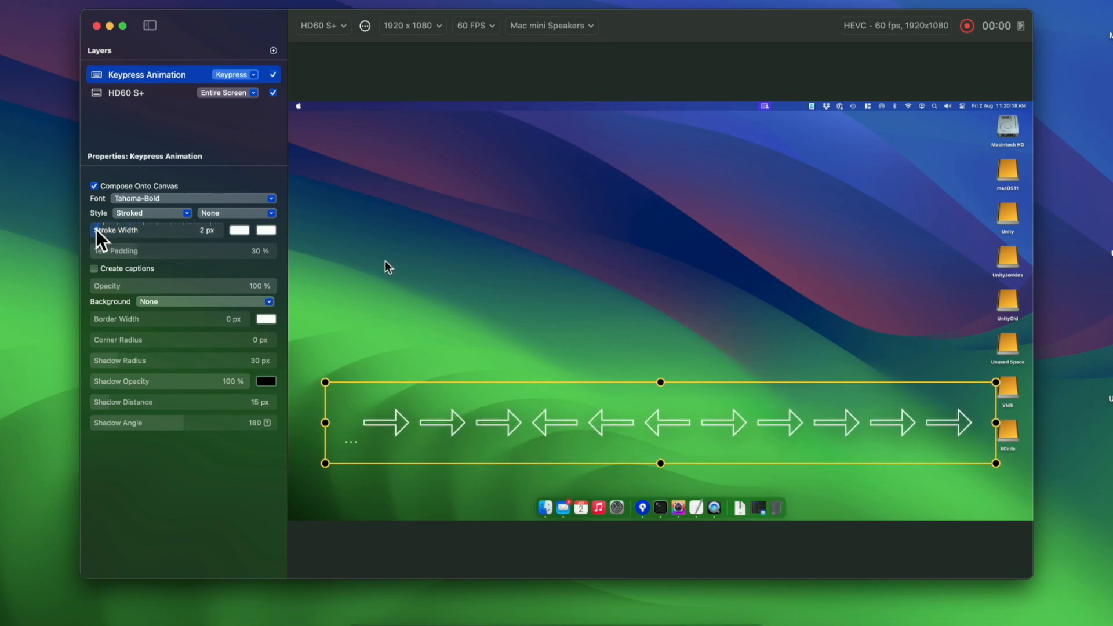
Set the keypress animation's stroke colour to red and preview it with five right arrows.
{"action": "left_click", "coordinate": [239, 230]}
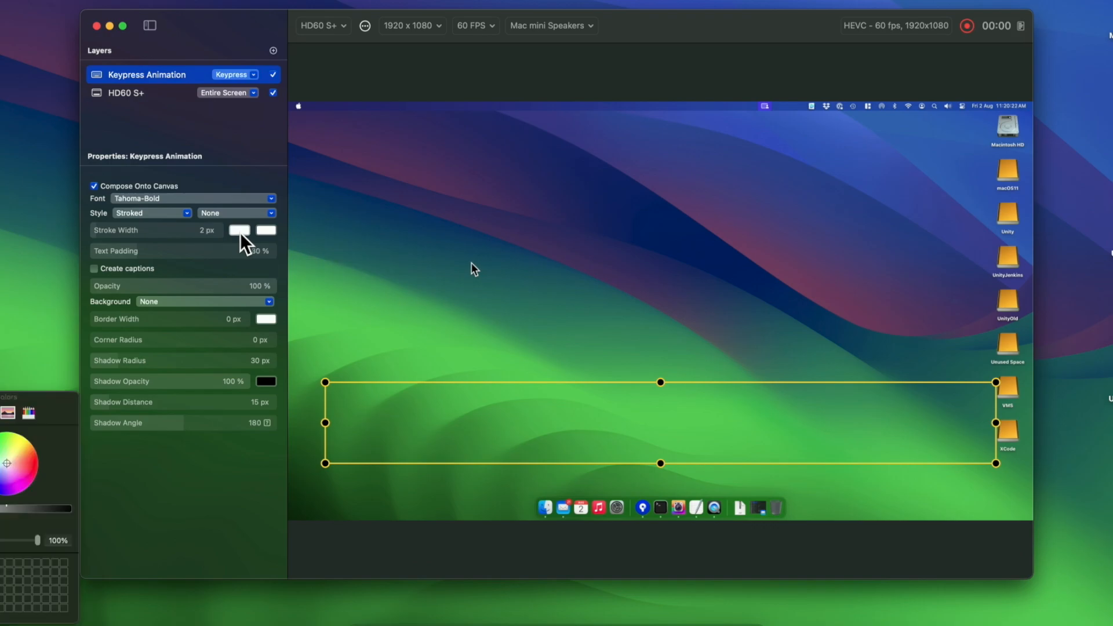
{"action": "left_click_drag", "start_coordinate": [40, 393], "coordinate": [123, 388]}
{"action": "left_click", "coordinate": [90, 457]}
{"action": "mouse_move", "coordinate": [90, 458]}
{"action": "left_mouse_down"}
{"action": "mouse_move", "coordinate": [74, 467]}
{"action": "mouse_move", "coordinate": [120, 463]}
{"action": "left_mouse_up"}
{"action": "key", "text": "Right"}
{"action": "key", "text": "Right"}
{"action": "key", "text": "Right"}
{"action": "key", "text": "Right"}
{"action": "key", "text": "Right"}
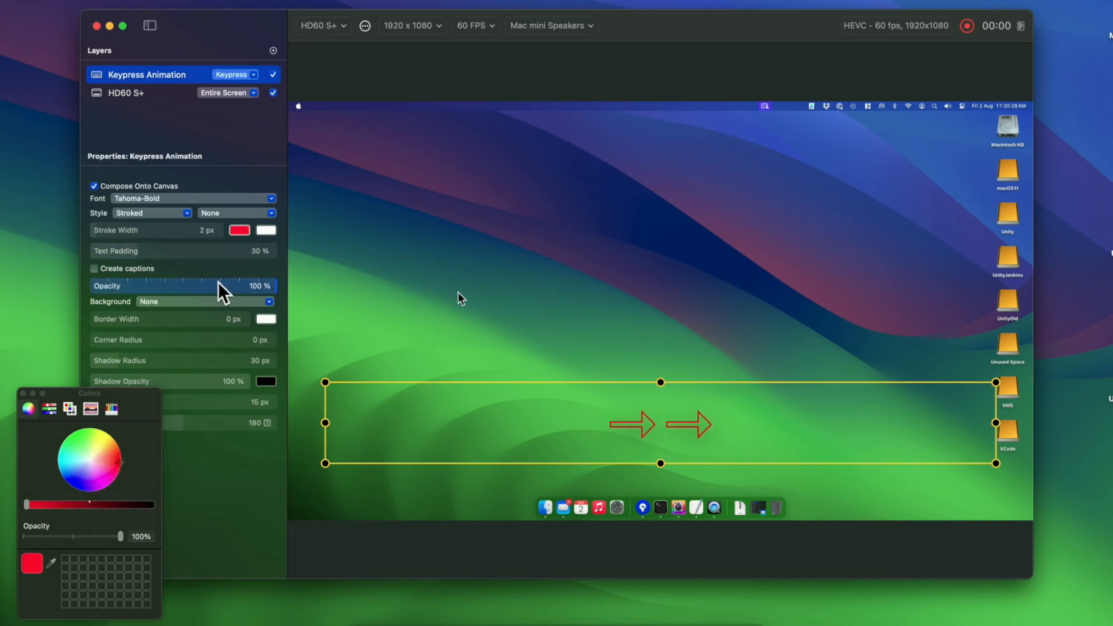
Set the keypress animation's fill colour to cyan and preview it with five right arrows.
{"action": "left_click", "coordinate": [266, 230]}
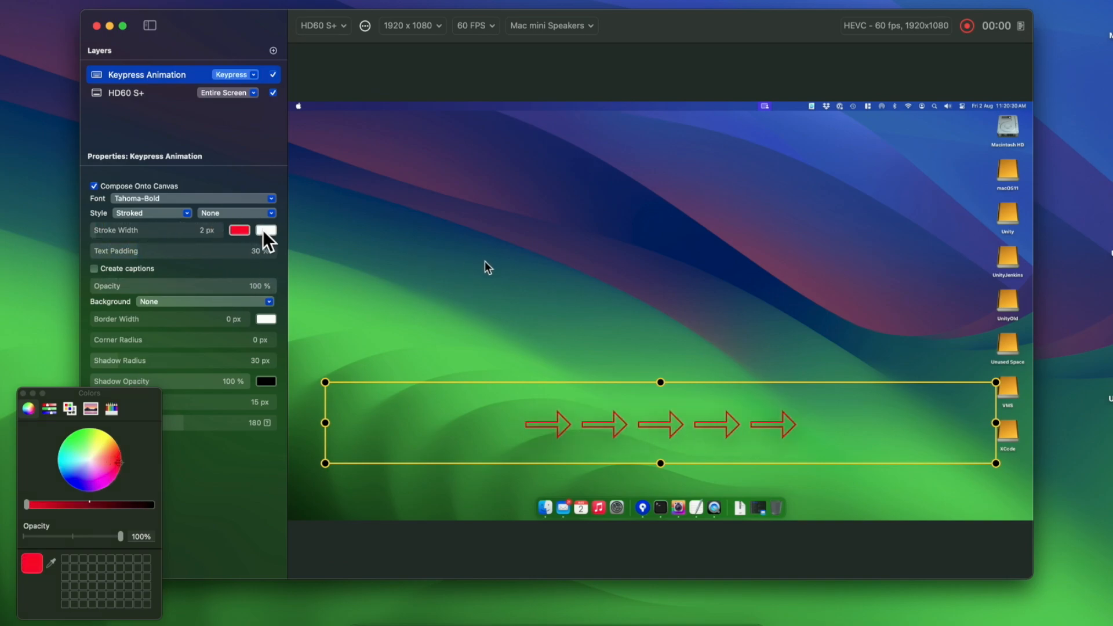
{"action": "left_click", "coordinate": [58, 459]}
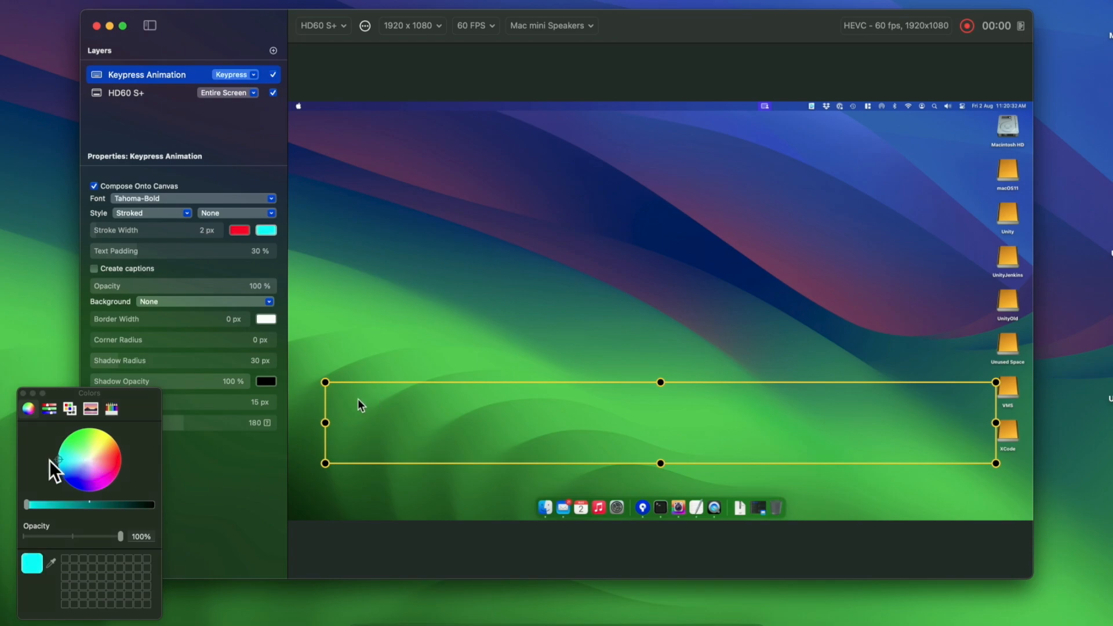
{"action": "key", "text": "Right"}
{"action": "key", "text": "Right"}
{"action": "key", "text": "Right"}
{"action": "key", "text": "Right"}
{"action": "key", "text": "Right"}
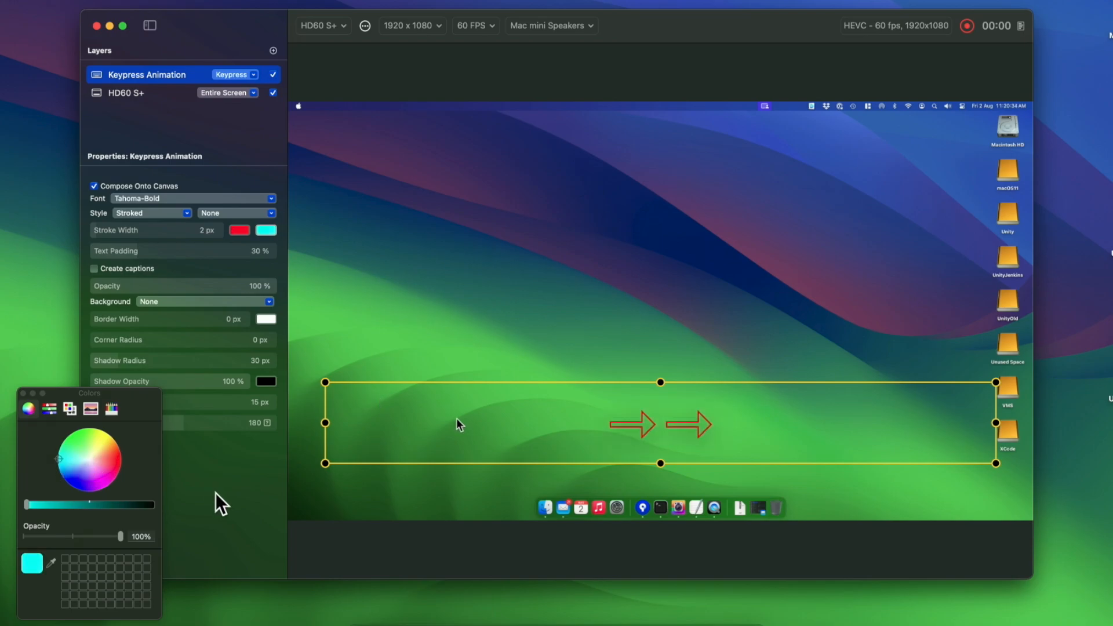
Try the Filled style on the keypress animation and preview it with right, left, up and down arrows.
{"action": "left_click", "coordinate": [144, 214]}
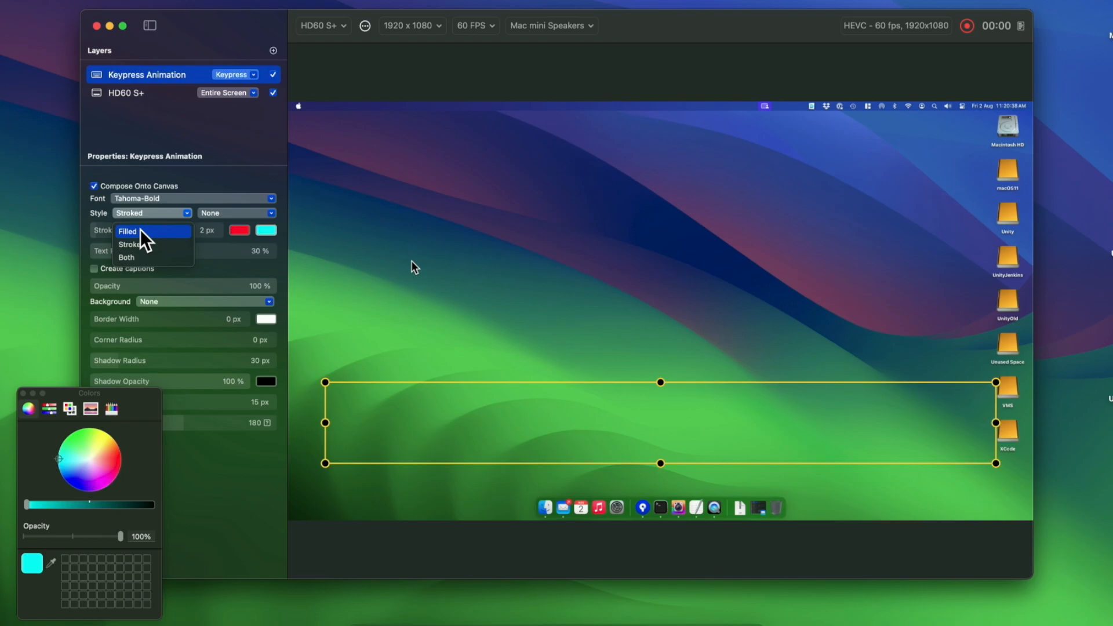
{"action": "left_click", "coordinate": [141, 231]}
{"action": "key", "text": "Right"}
{"action": "key", "text": "Right"}
{"action": "key", "text": "Right"}
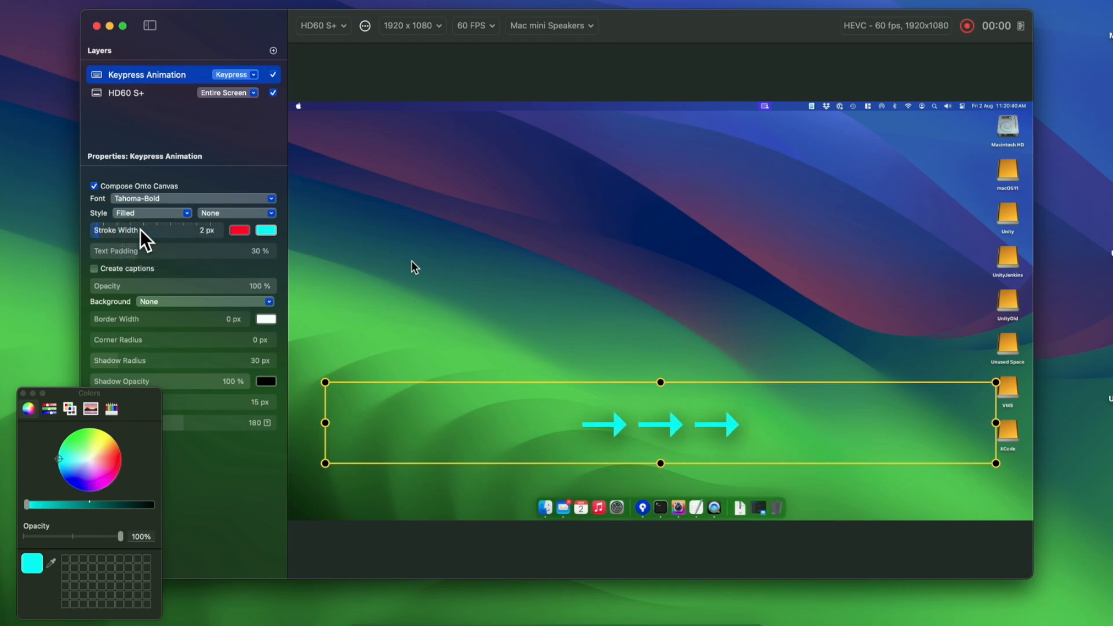
{"action": "key", "text": "Left"}
{"action": "key", "text": "Left"}
{"action": "key", "text": "Up"}
{"action": "key", "text": "Up"}
{"action": "key", "text": "Down"}
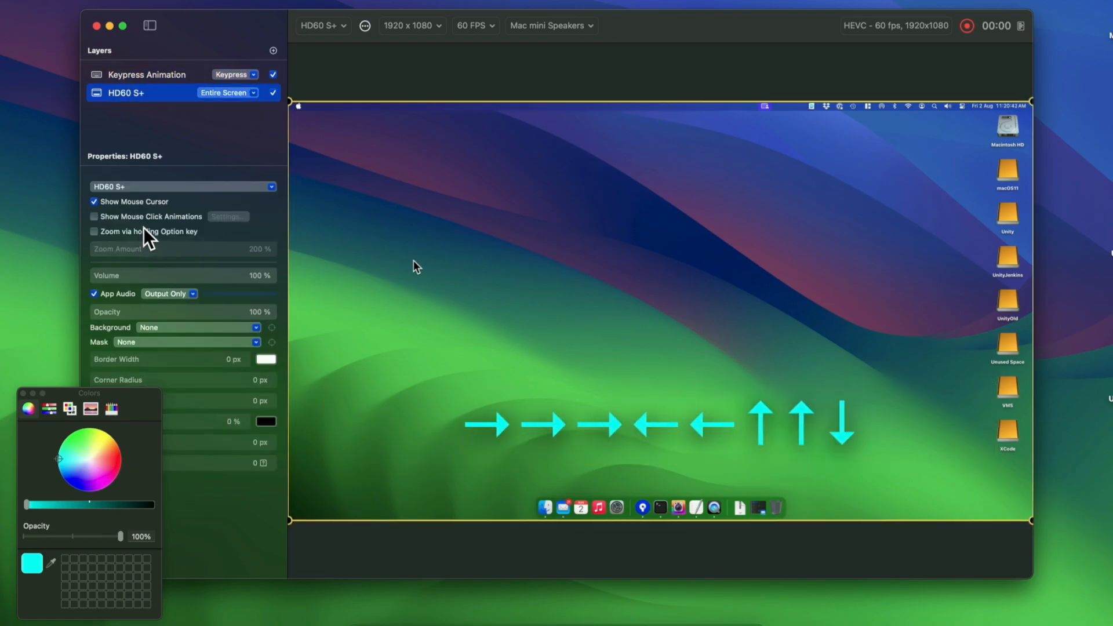
Reselect the Keypress Animation layer and set its style to Both.
{"action": "left_click", "coordinate": [138, 79]}
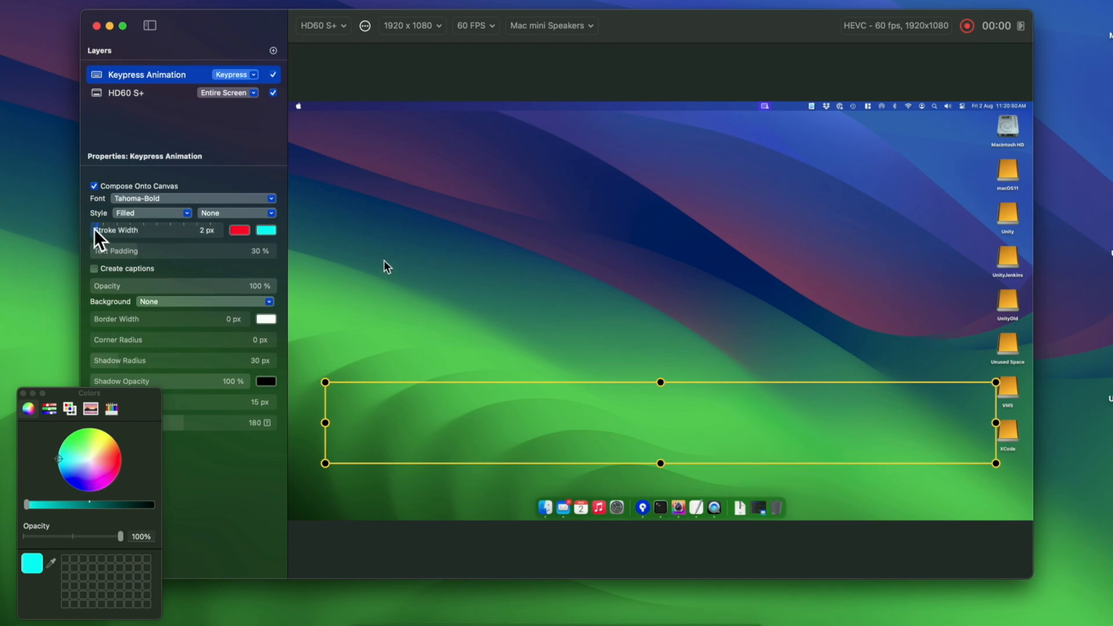
{"action": "left_click", "coordinate": [126, 214]}
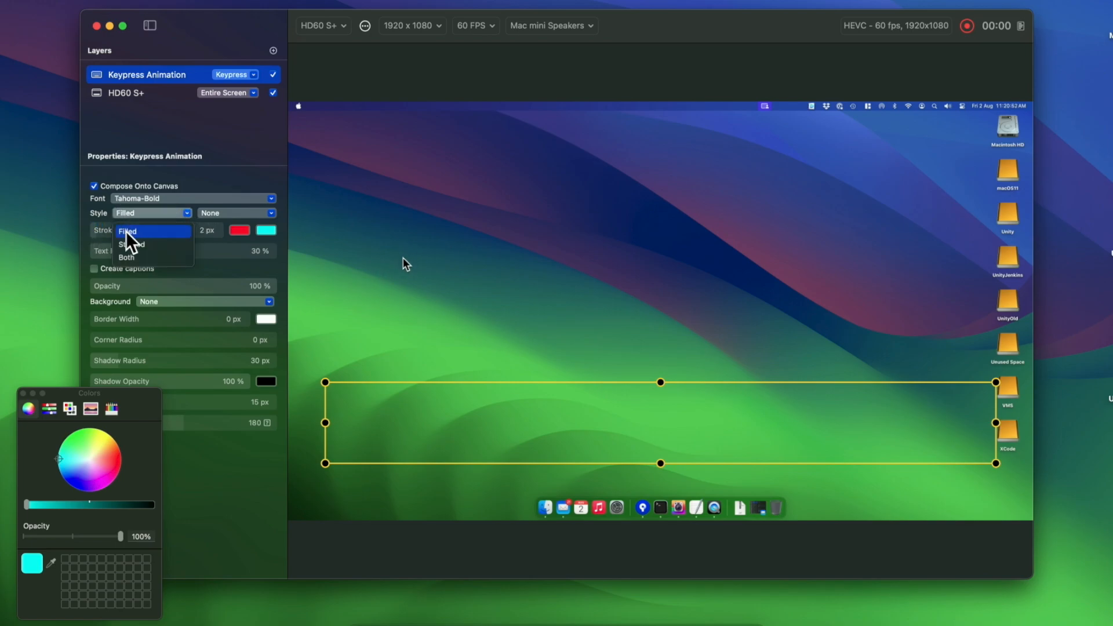
{"action": "left_click", "coordinate": [136, 258]}
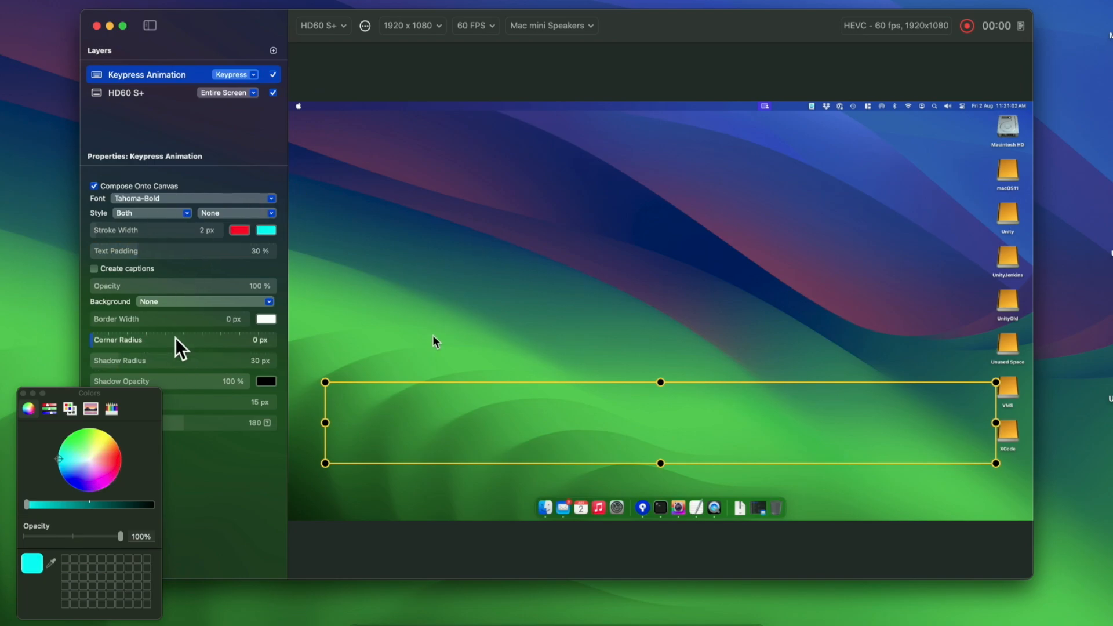
Turn on Ignore Duplicates for the keypress animation and review the remaining display options.
{"action": "left_click", "coordinate": [211, 214]}
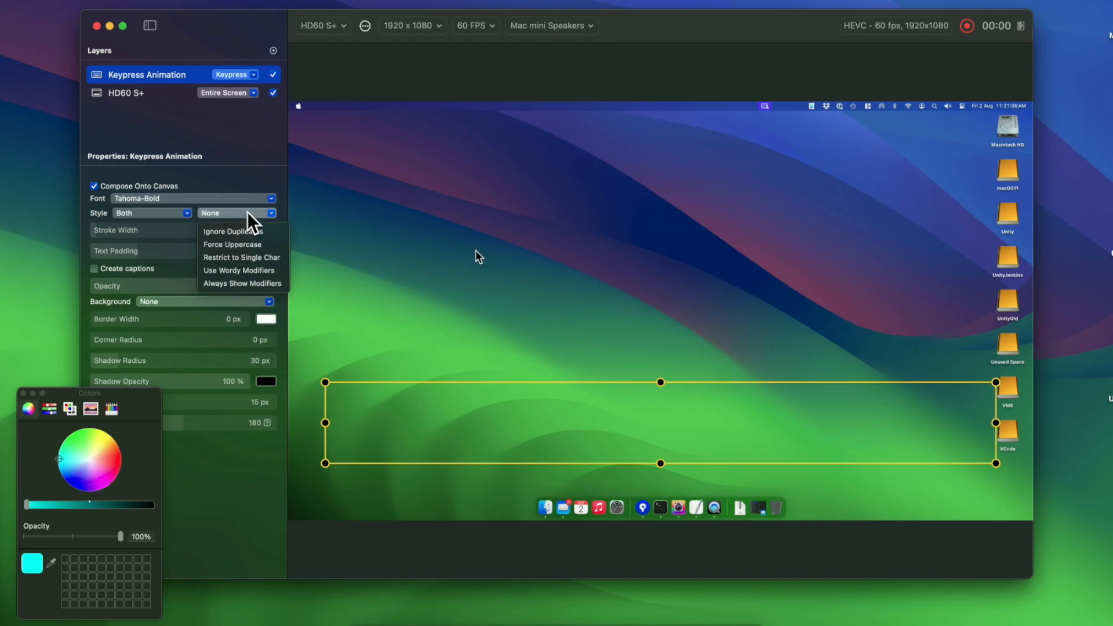
{"action": "left_click", "coordinate": [244, 230]}
{"action": "left_click", "coordinate": [225, 214]}
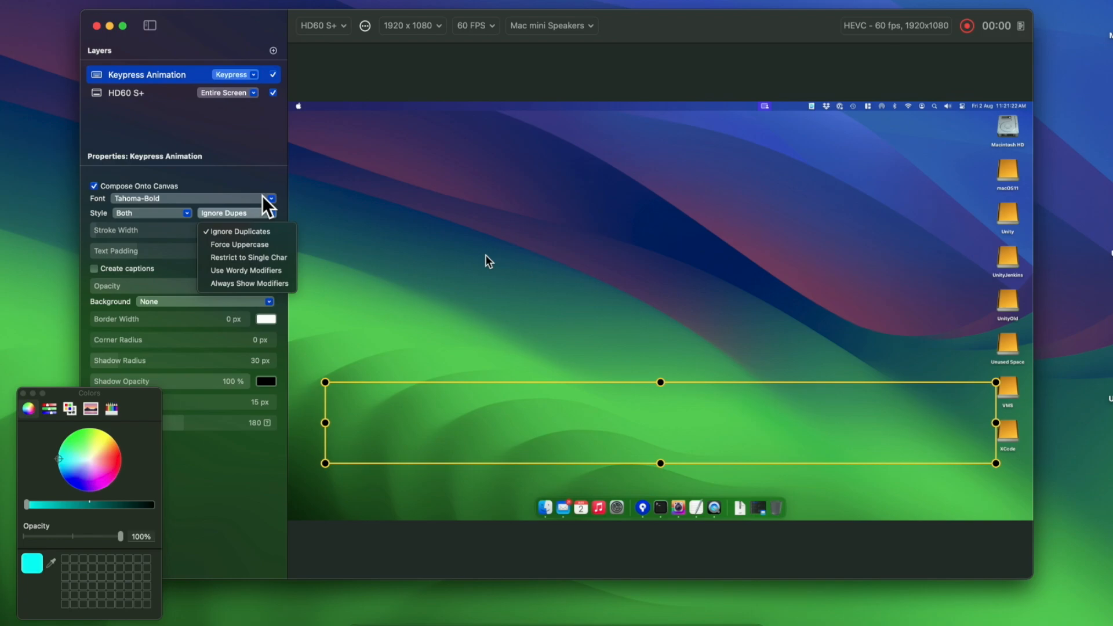
{"action": "left_click", "coordinate": [257, 180]}
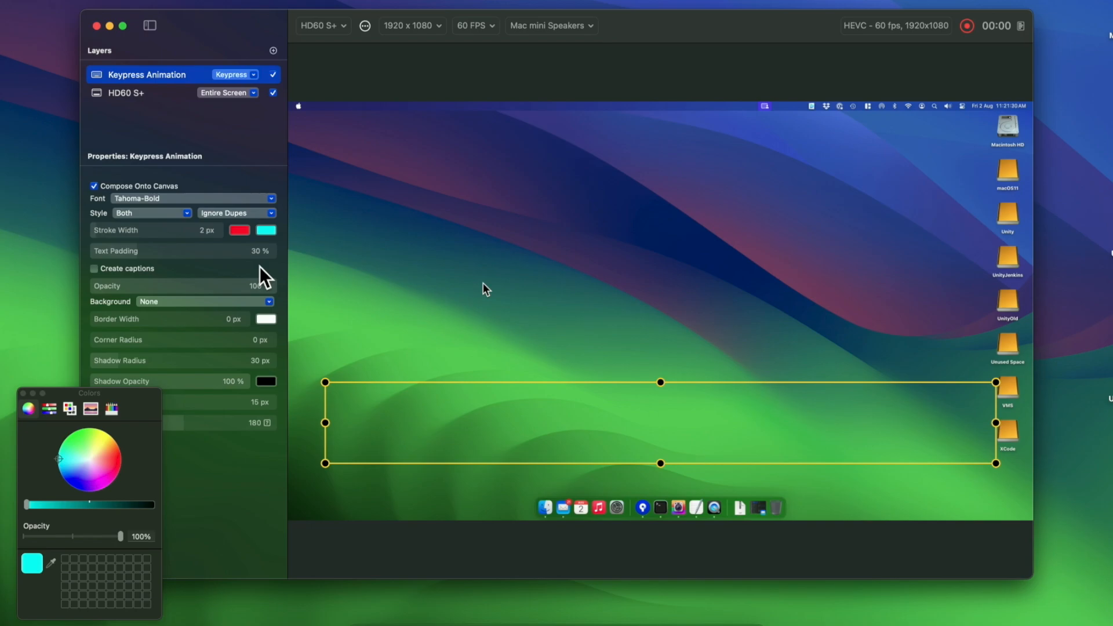
Preview the keypress animation with alternating left and right arrows while duplicates are ignored.
{"action": "key", "text": "Left"}
{"action": "key", "text": "Right"}
{"action": "key", "text": "Left"}
{"action": "key", "text": "Right"}
{"action": "key", "text": "Left"}
{"action": "key", "text": "Right"}
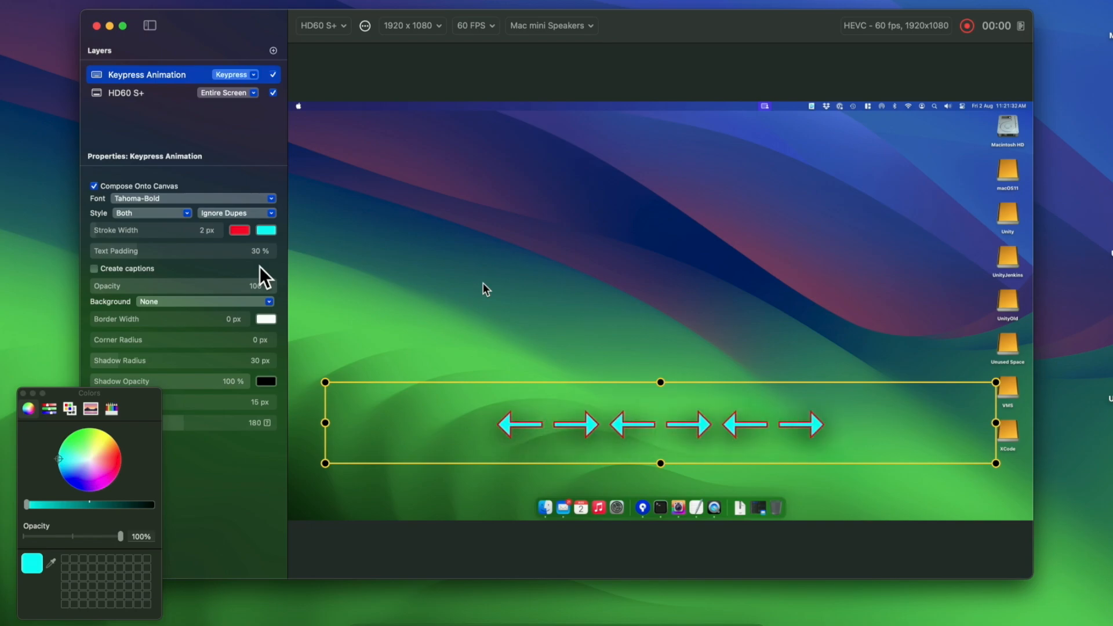
Preview the keypress animation with left and right arrows followed by the letters a and b.
{"action": "key", "text": "Left"}
{"action": "key", "text": "Right"}
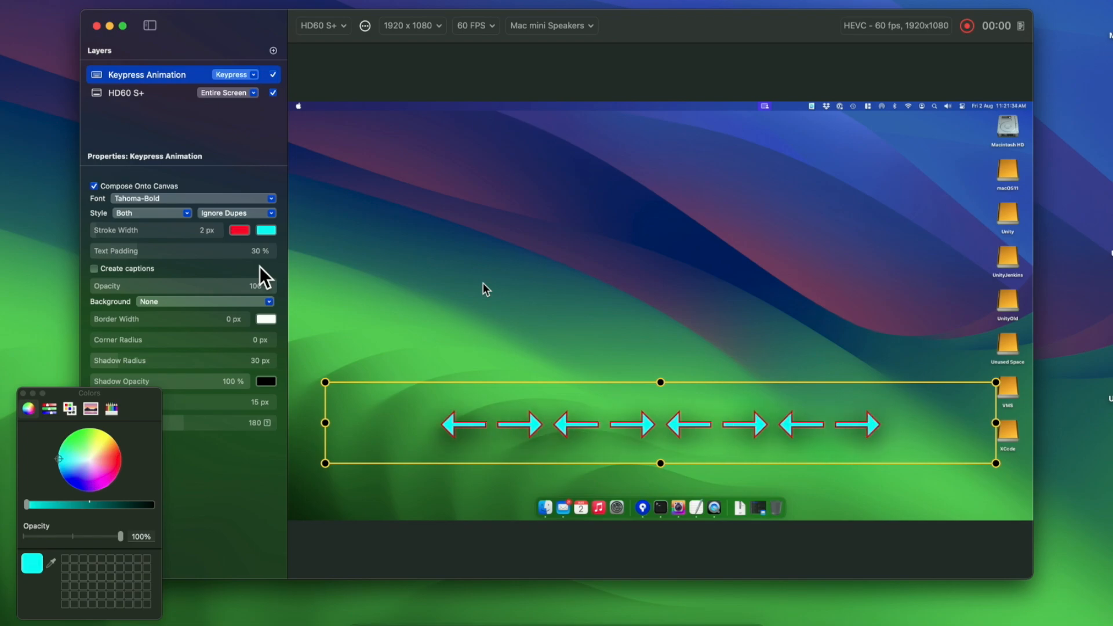
{"action": "key", "text": "a"}
{"action": "key", "text": "b"}
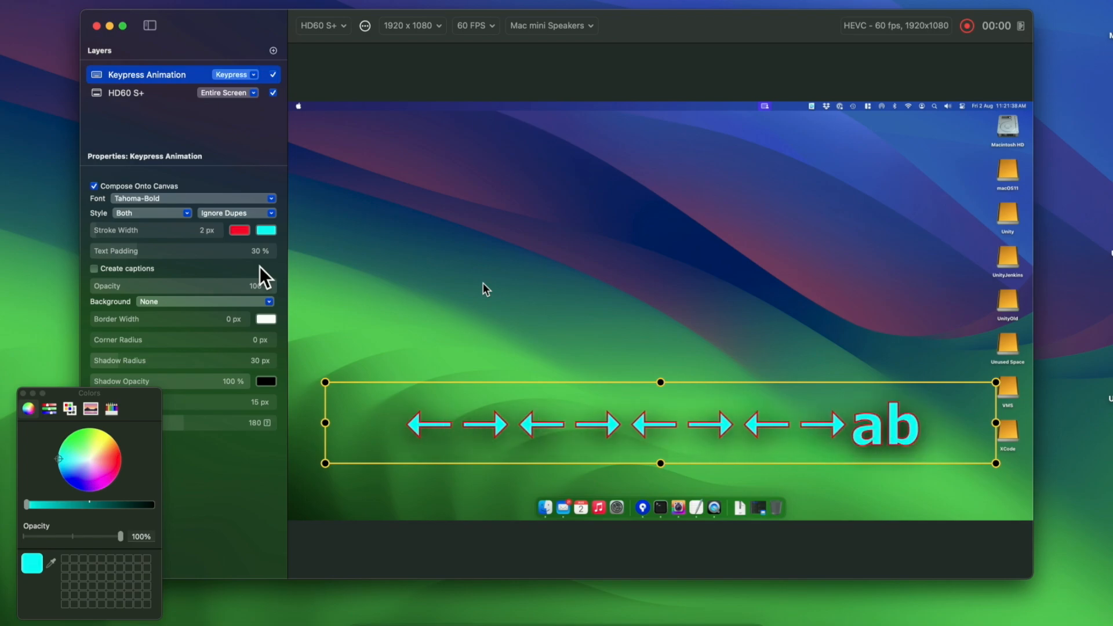
Turn on Force Uppercase for the keypress animation and preview it with the letters a to e.
{"action": "left_click", "coordinate": [234, 214]}
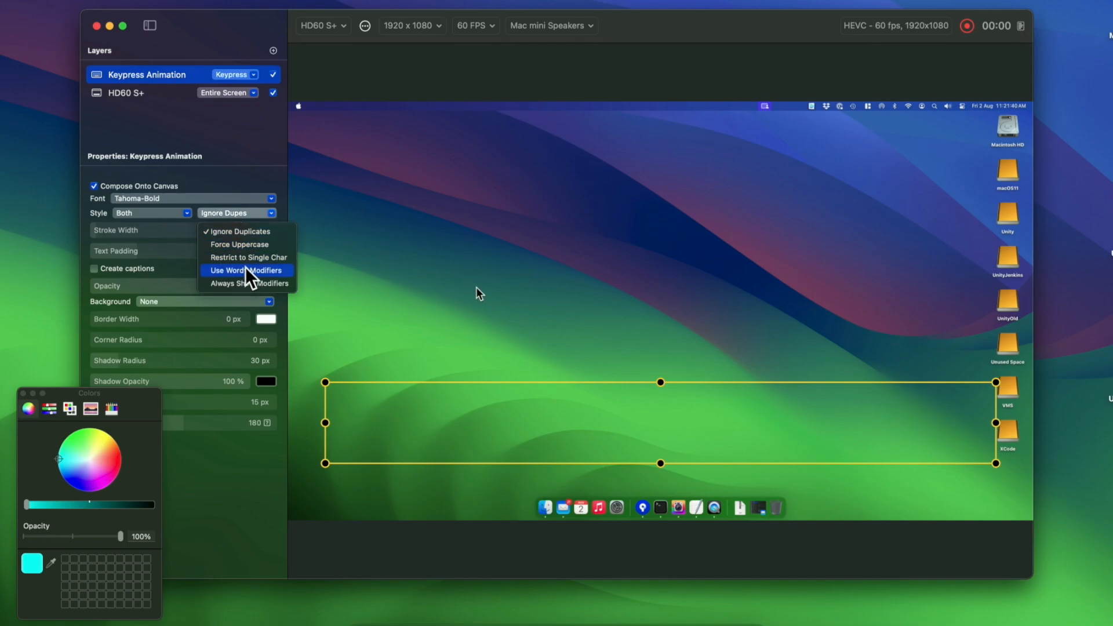
{"action": "left_click", "coordinate": [239, 244]}
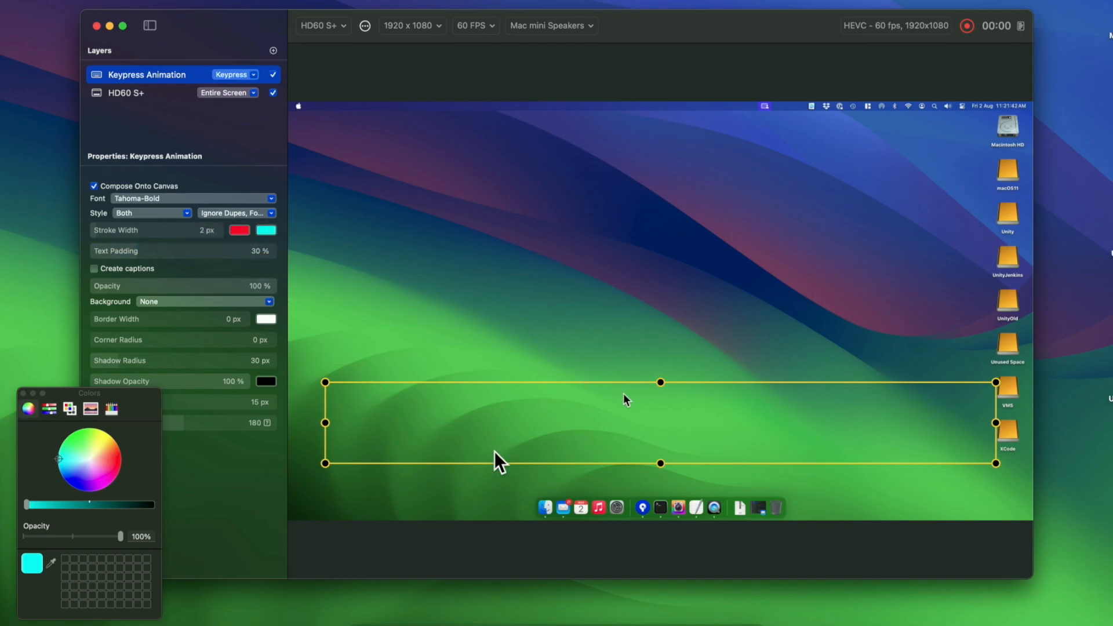
{"action": "key", "text": "a"}
{"action": "key", "text": "b"}
{"action": "key", "text": "c"}
{"action": "key", "text": "d"}
{"action": "key", "text": "e"}
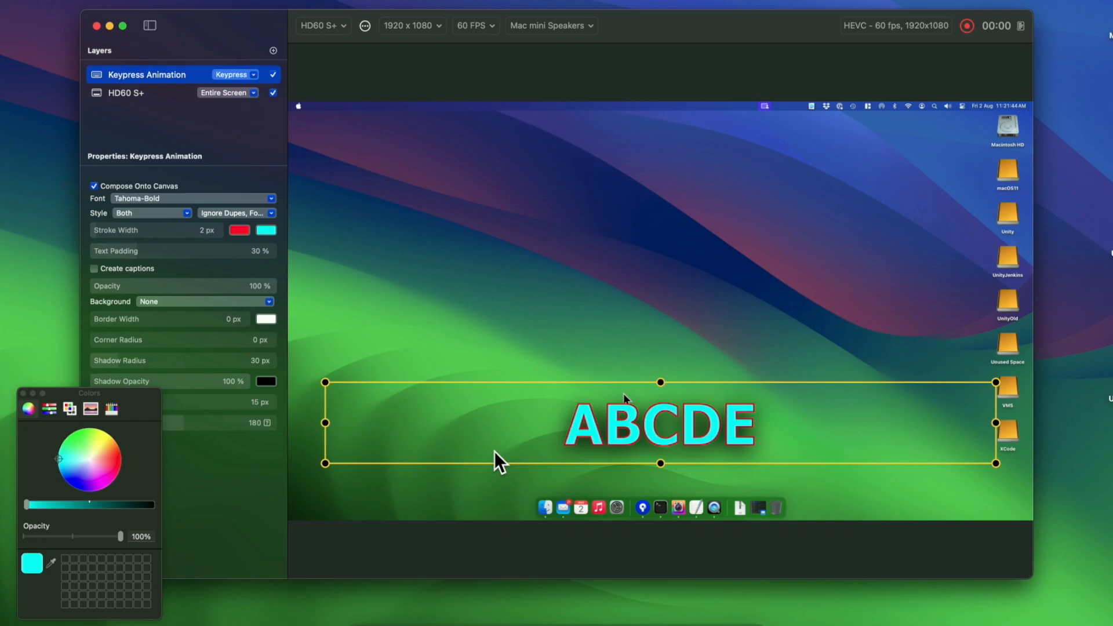
Turn on Restrict to Single Char for the keypress animation and preview it with the letters a, b and c.
{"action": "left_click", "coordinate": [242, 215]}
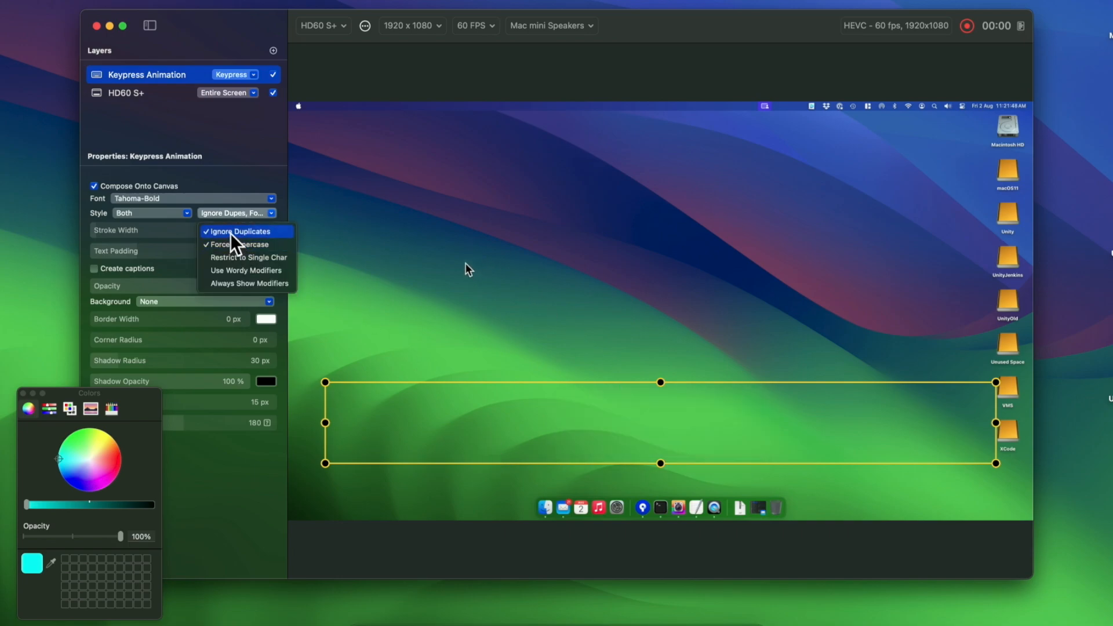
{"action": "left_click", "coordinate": [244, 257]}
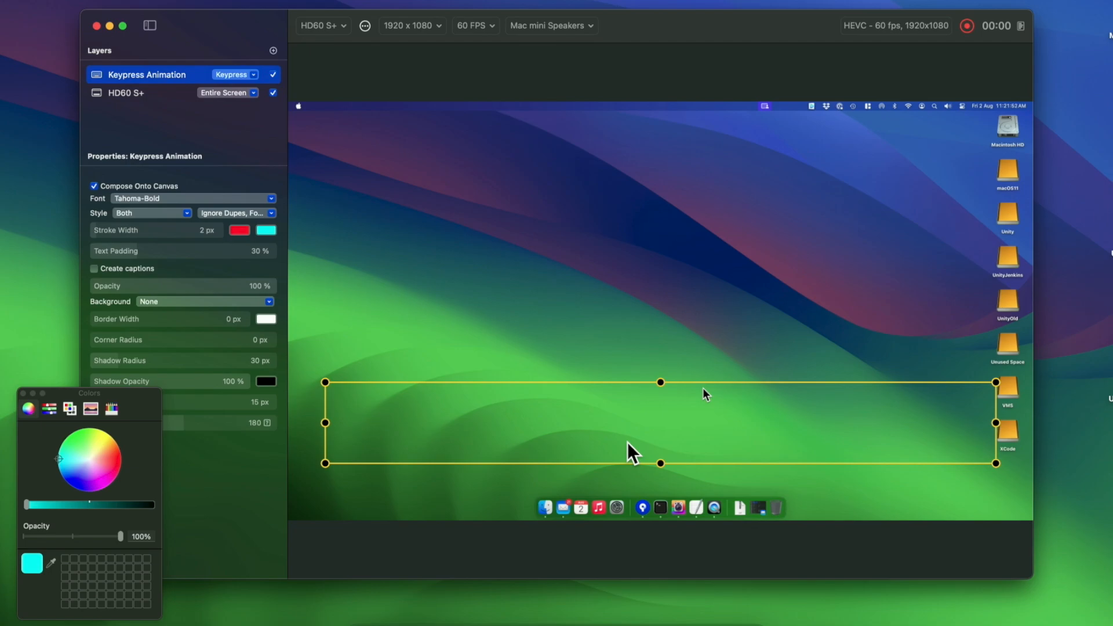
{"action": "key", "text": "b"}
{"action": "key", "text": "c"}
{"action": "key", "text": "a"}
{"action": "key", "text": "b"}
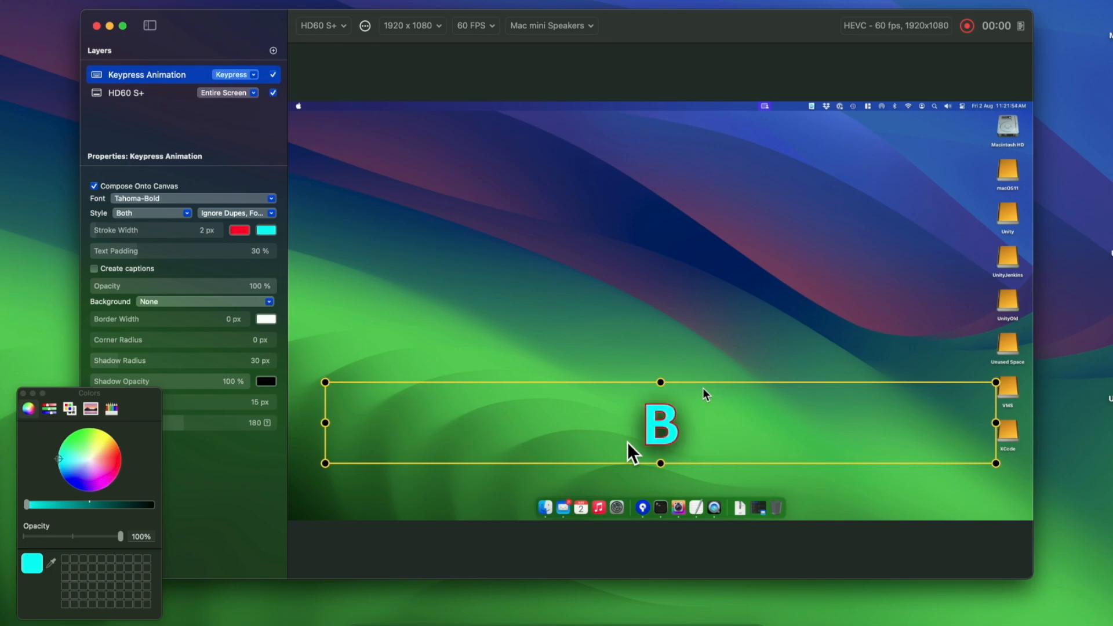
{"action": "key", "text": "c"}
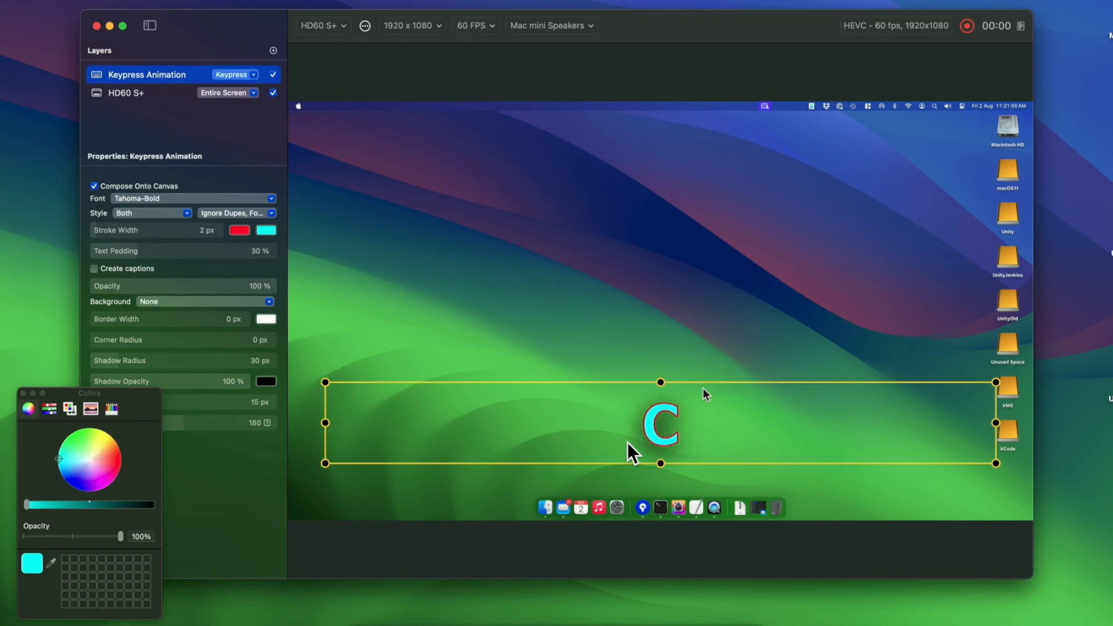
Turn off Ignore Duplicates, turn on Use Wordy Modifiers, and preview the animation with Command and the right arrow.
{"action": "left_click", "coordinate": [233, 214]}
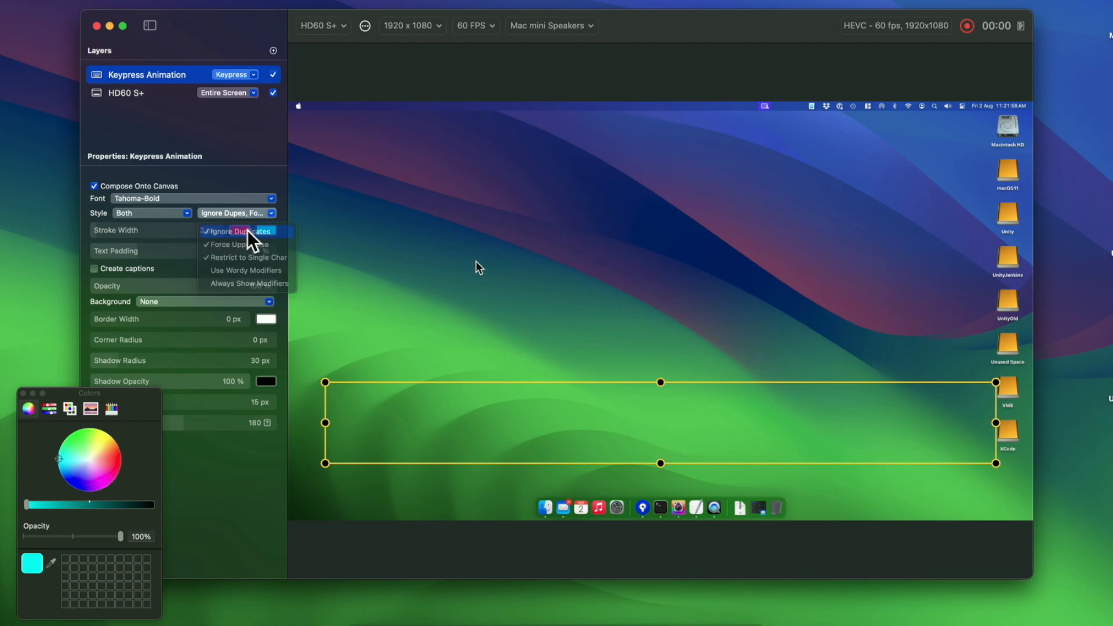
{"action": "left_click", "coordinate": [248, 231]}
{"action": "left_click", "coordinate": [237, 214]}
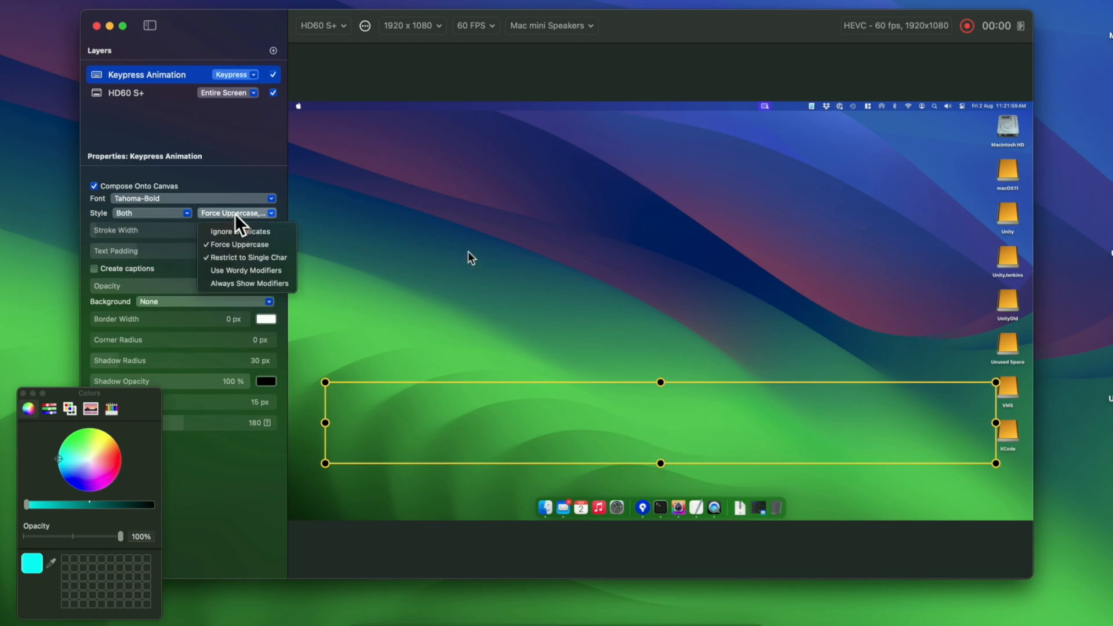
{"action": "left_click", "coordinate": [246, 271]}
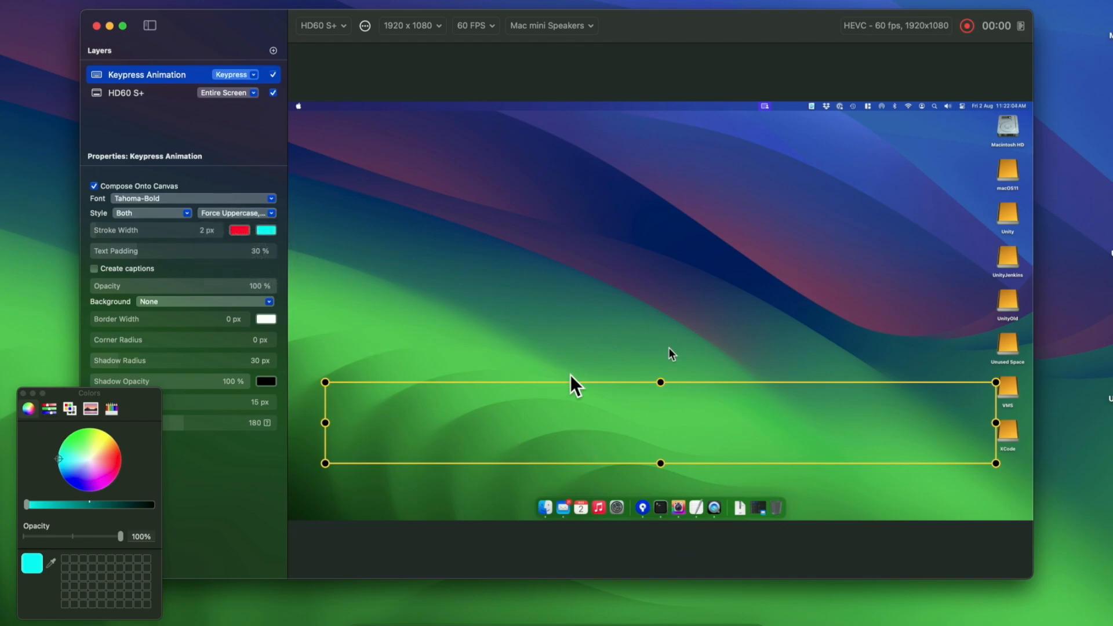
{"action": "key", "text": "super+Right"}
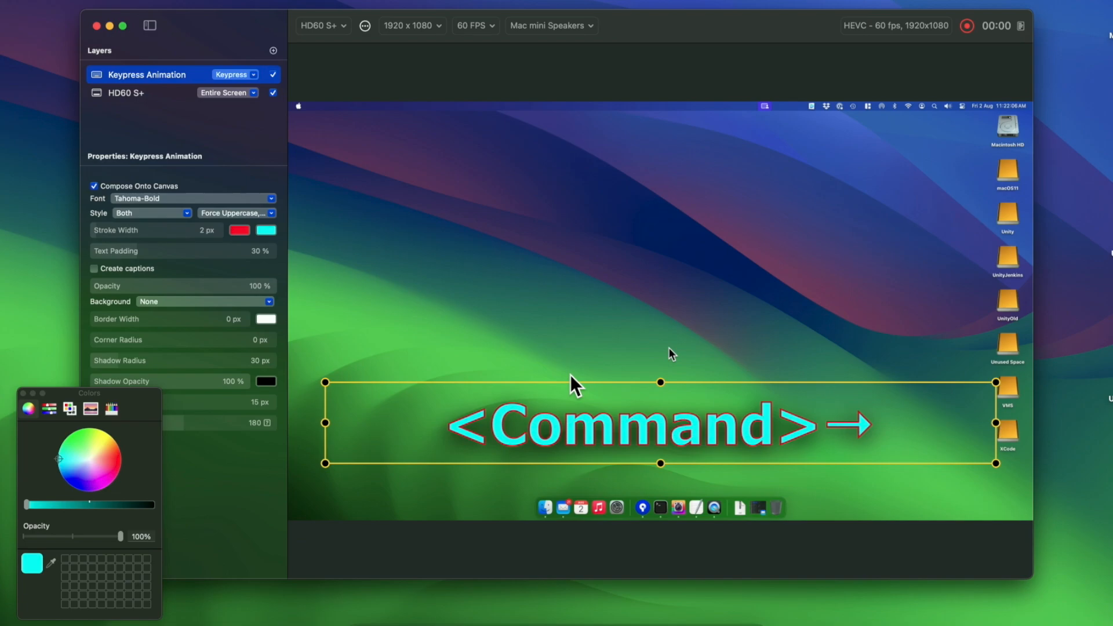
Turn off Use Wordy Modifiers and preview the Command and right arrow combination with modifier symbols.
{"action": "left_click", "coordinate": [212, 215]}
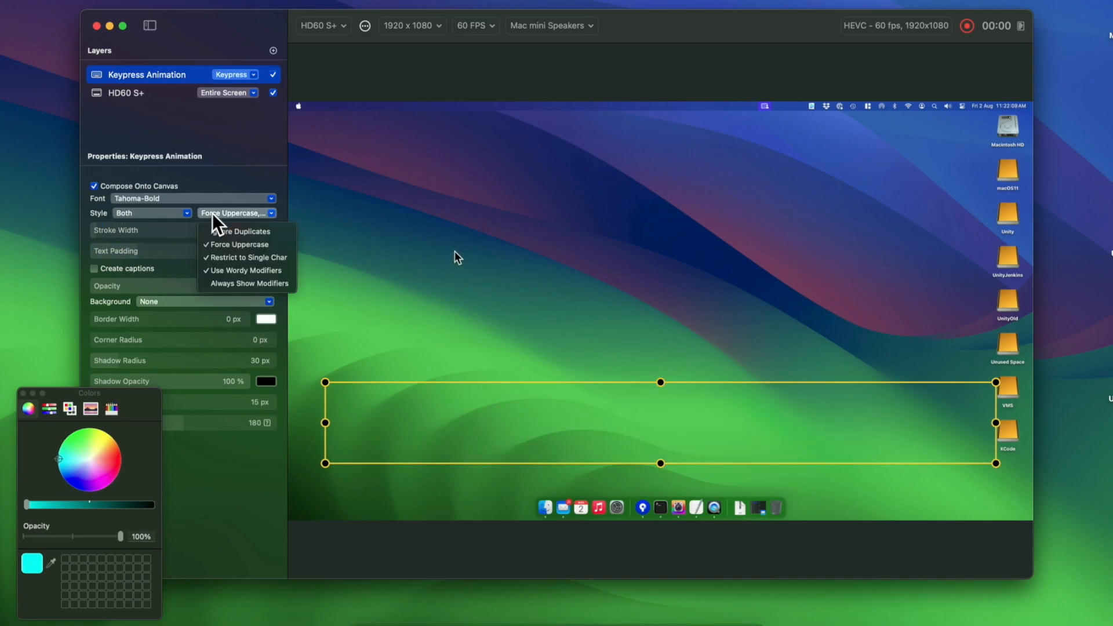
{"action": "left_click", "coordinate": [242, 269]}
{"action": "key", "text": "super+Right"}
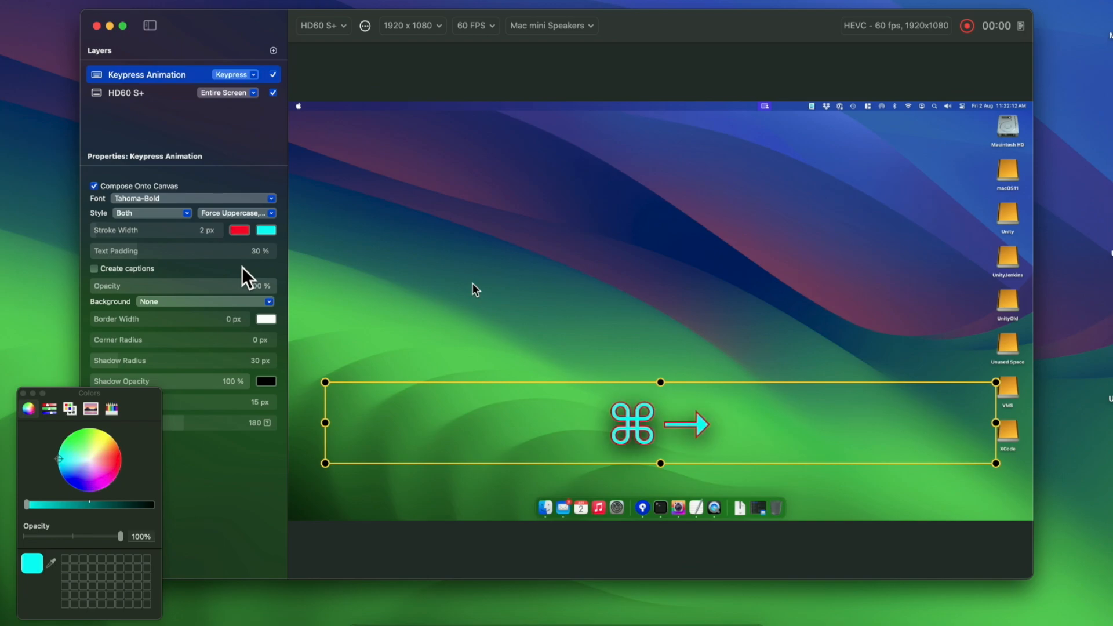
Toggle Restrict to Single Char off and back on, and preview the animation with Command and the right arrow.
{"action": "left_click", "coordinate": [225, 215]}
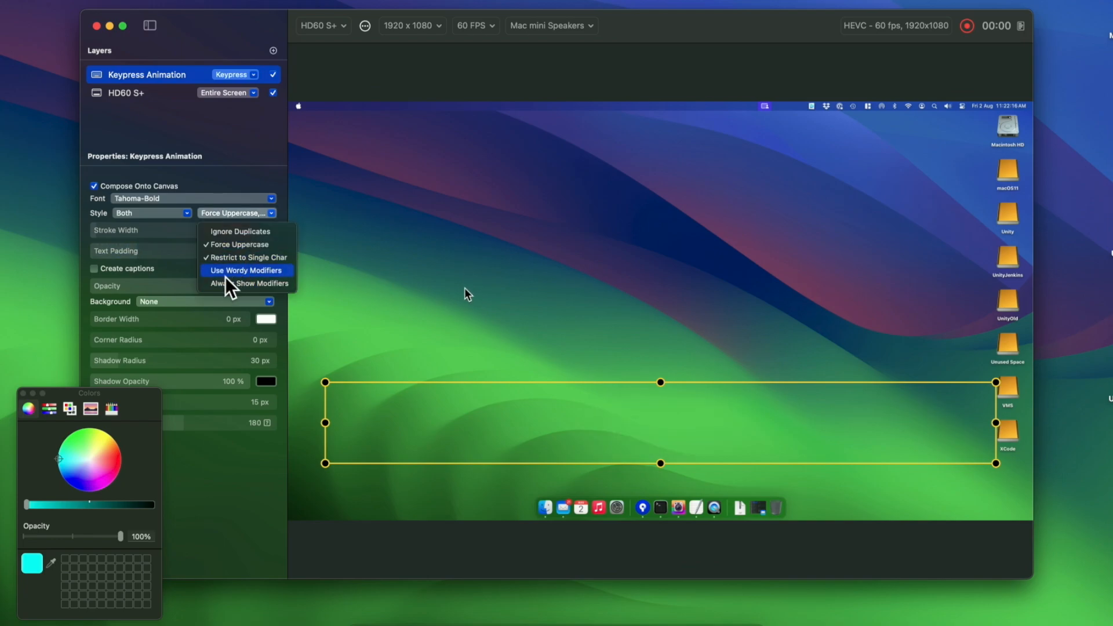
{"action": "left_click", "coordinate": [222, 257]}
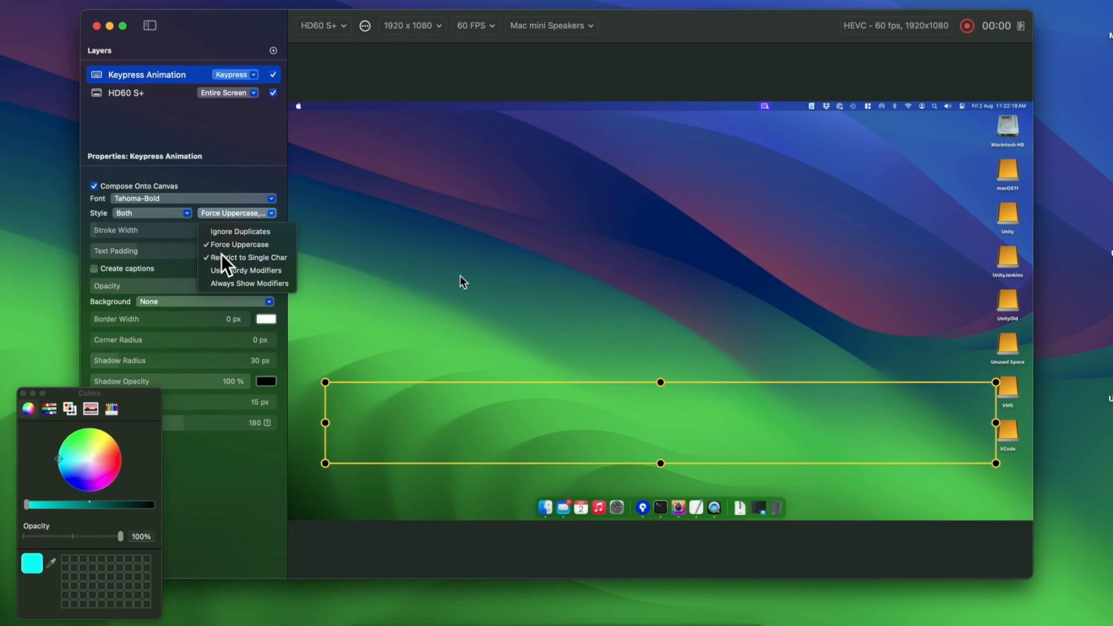
{"action": "left_click", "coordinate": [225, 215]}
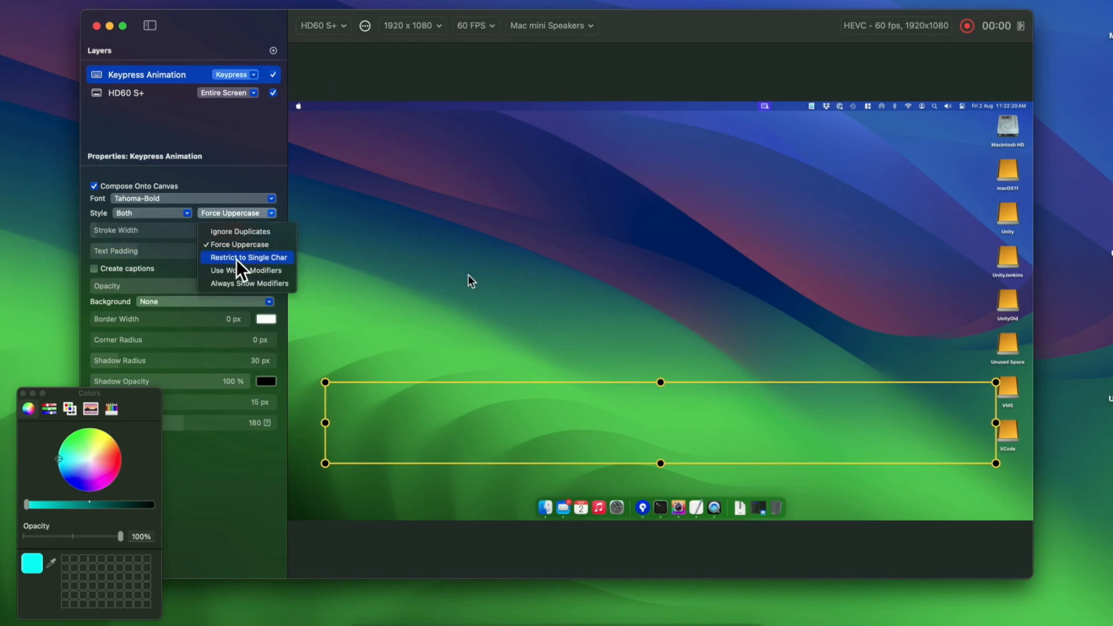
{"action": "left_click", "coordinate": [231, 257]}
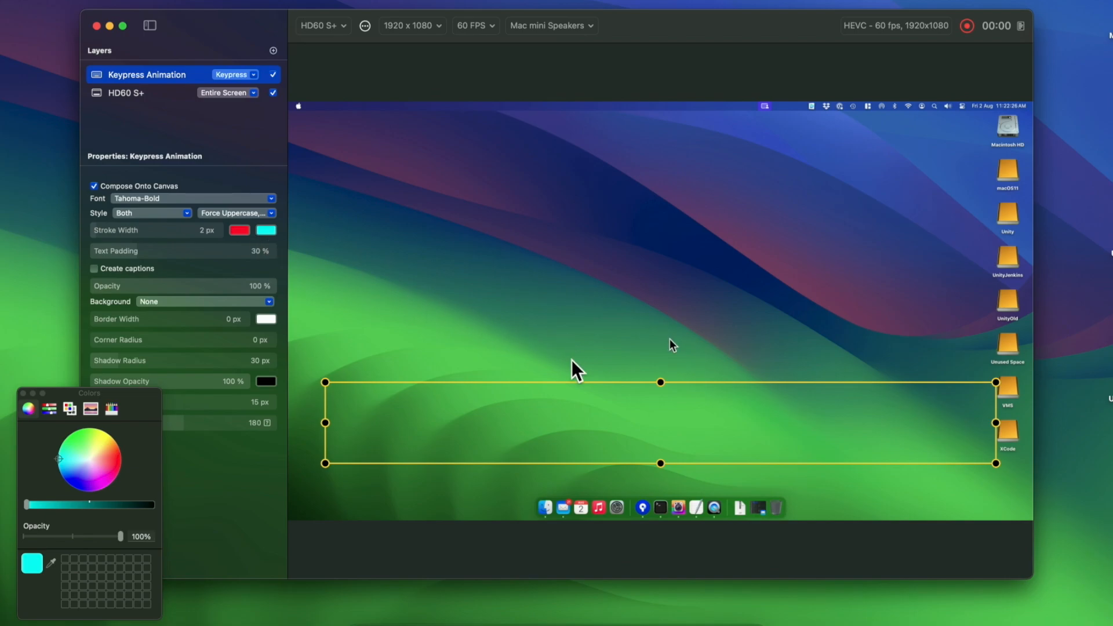
{"action": "key", "text": "super+Right"}
Reselect the Keypress Animation layer and turn on Always Show Modifiers.
{"action": "left_click", "coordinate": [344, 263]}
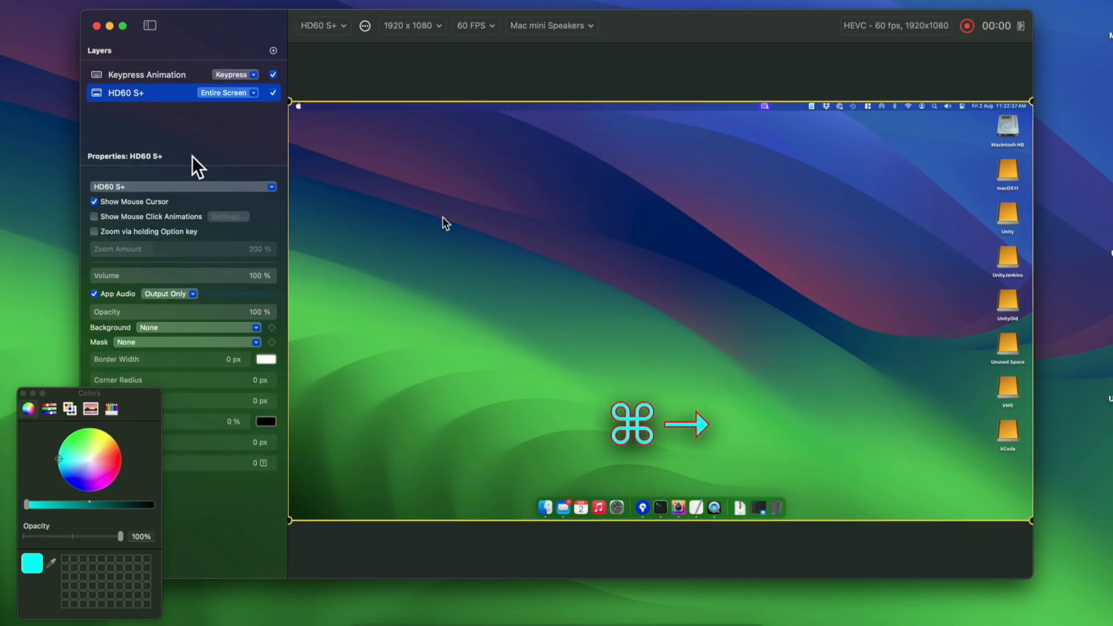
{"action": "left_click", "coordinate": [137, 79]}
{"action": "left_click", "coordinate": [249, 213]}
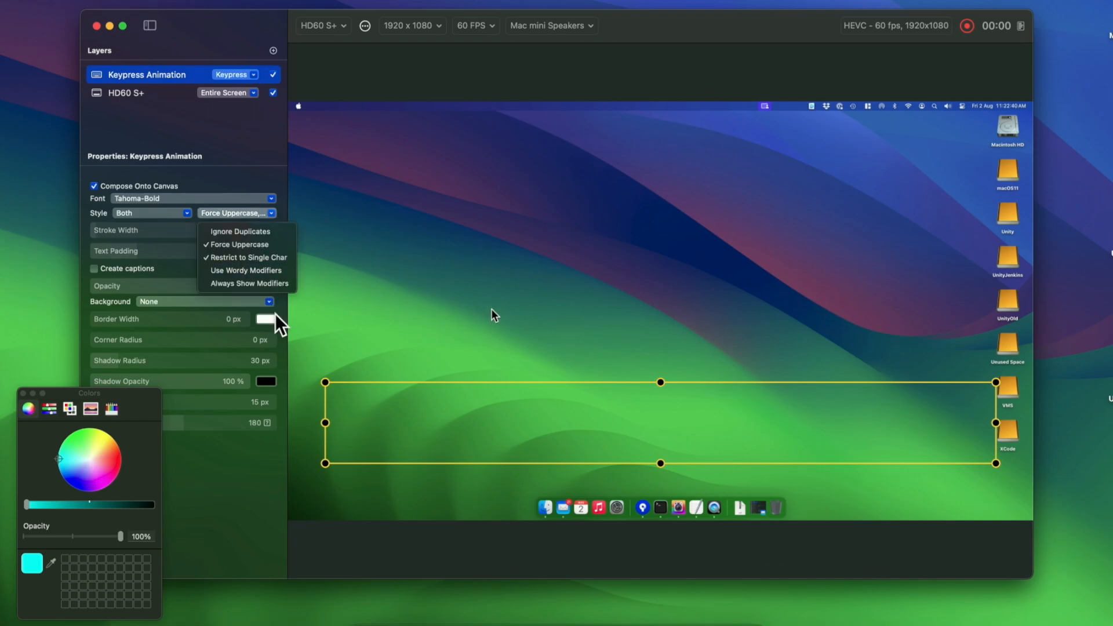
{"action": "left_click", "coordinate": [255, 283]}
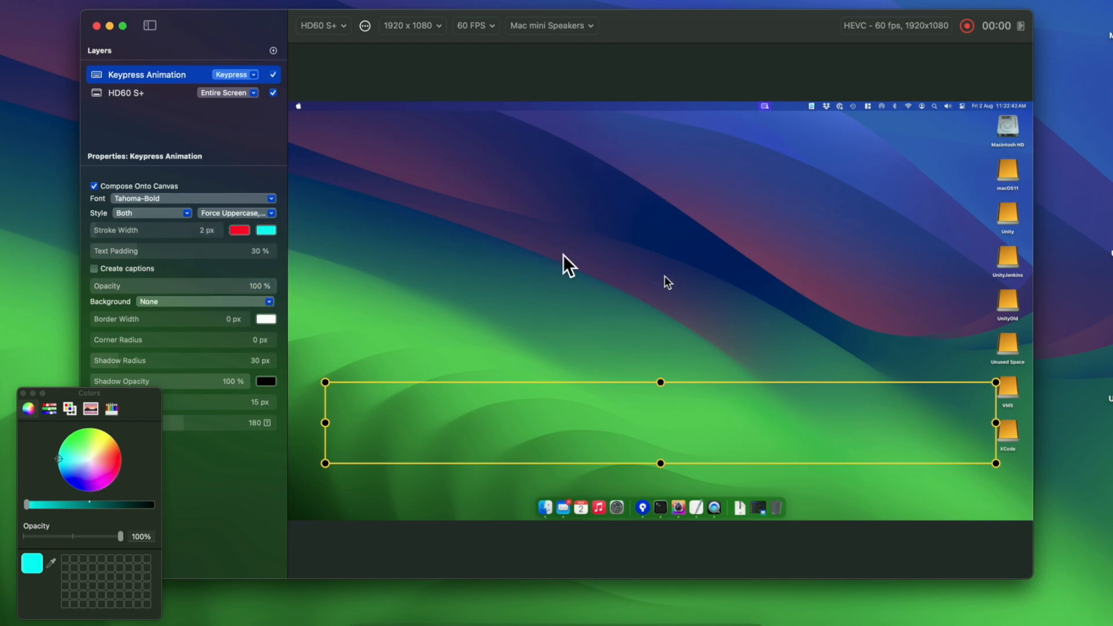
Preview the keypress animation with the Command, Shift and Option modifiers, singly and with Command and Shift combined.
{"action": "key", "text": "super"}
{"action": "key", "text": "shift"}
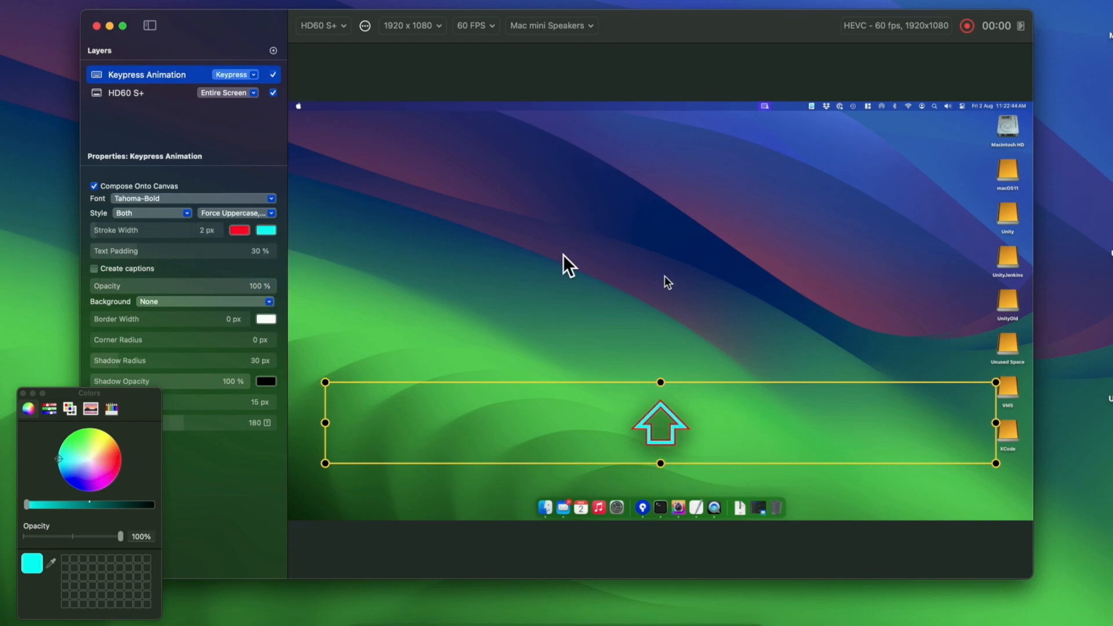
{"action": "key", "text": "alt"}
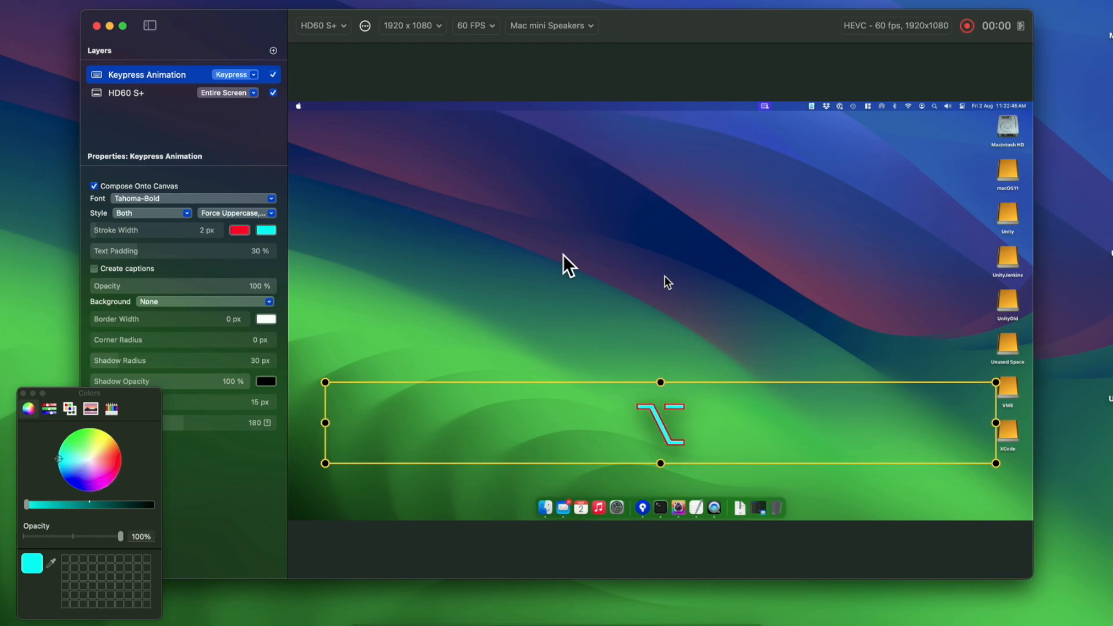
{"action": "key", "text": "super"}
{"action": "key", "text": "super+shift"}
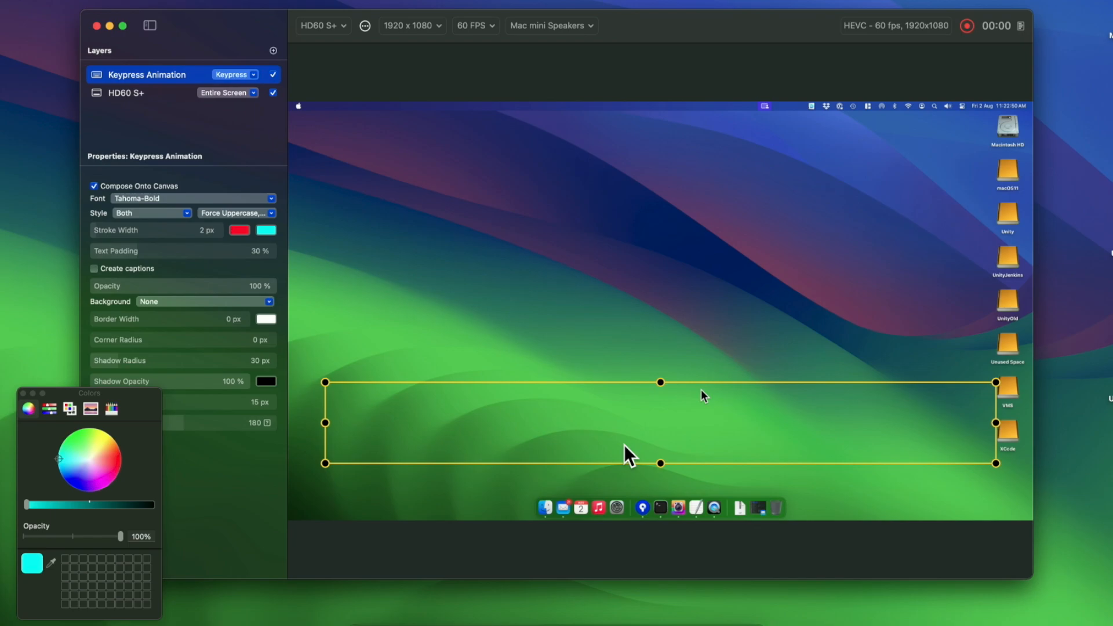
Set the keypress animation's stroke colour to pale aqua, preview it with Command, and close the colour picker.
{"action": "left_click", "coordinate": [239, 230]}
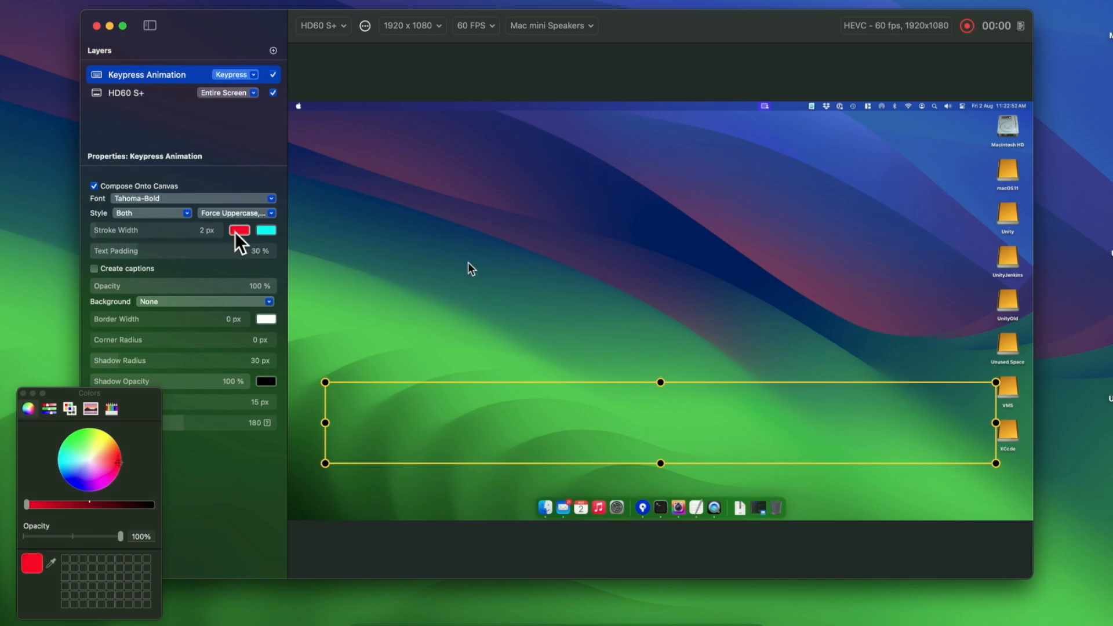
{"action": "left_click", "coordinate": [78, 459]}
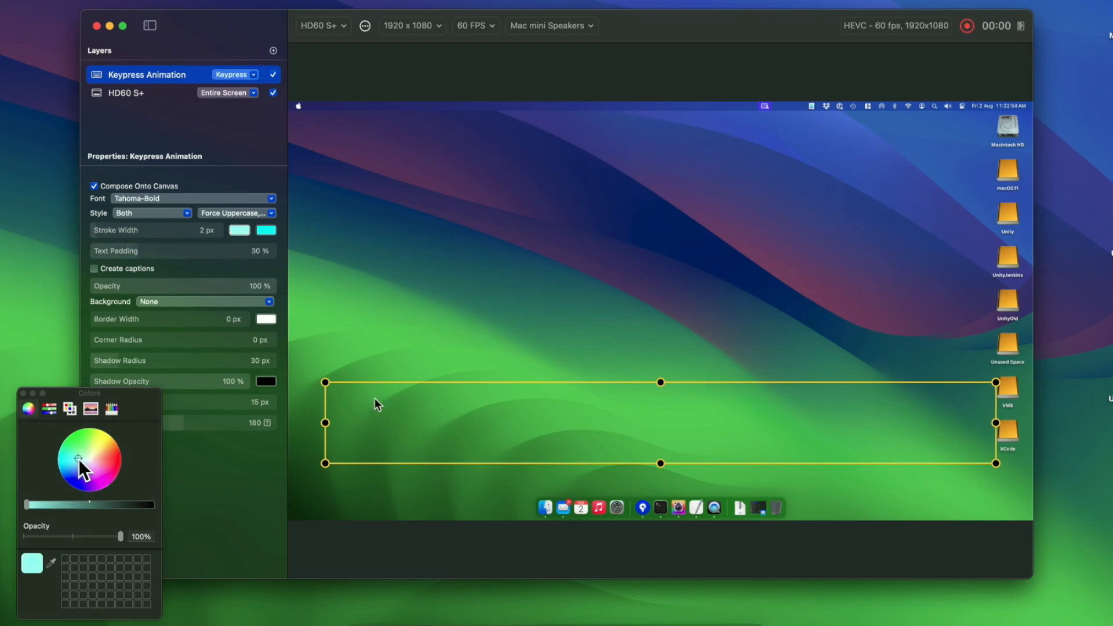
{"action": "key", "text": "super"}
{"action": "left_click", "coordinate": [24, 394]}
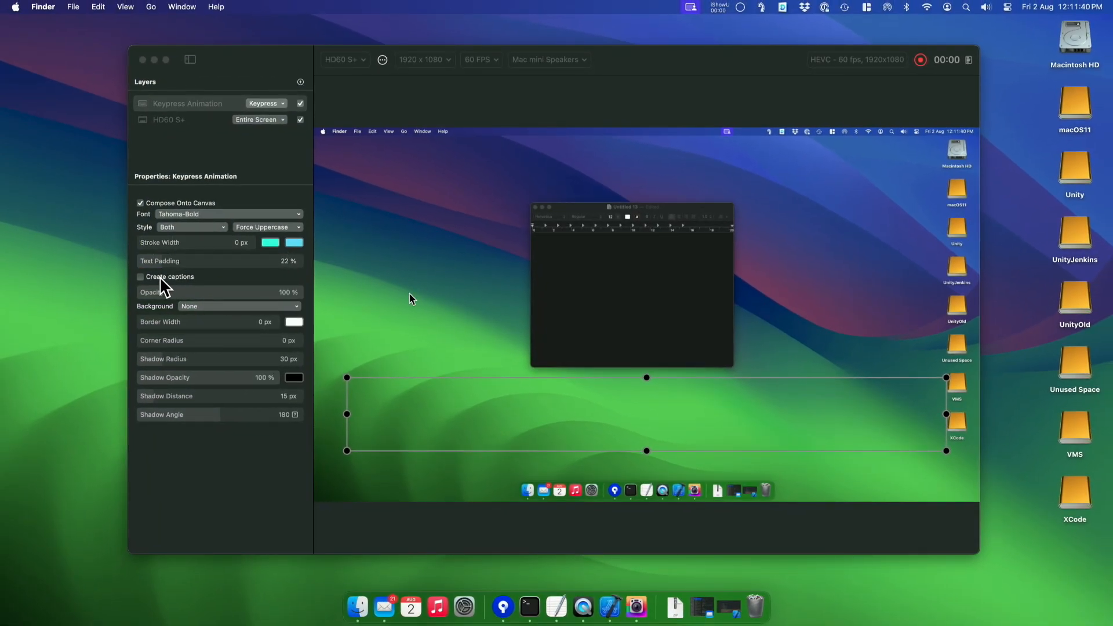
Turn off Compose Onto Canvas and turn on Create captions for the Keypress Animation layer.
{"action": "left_click", "coordinate": [222, 289]}
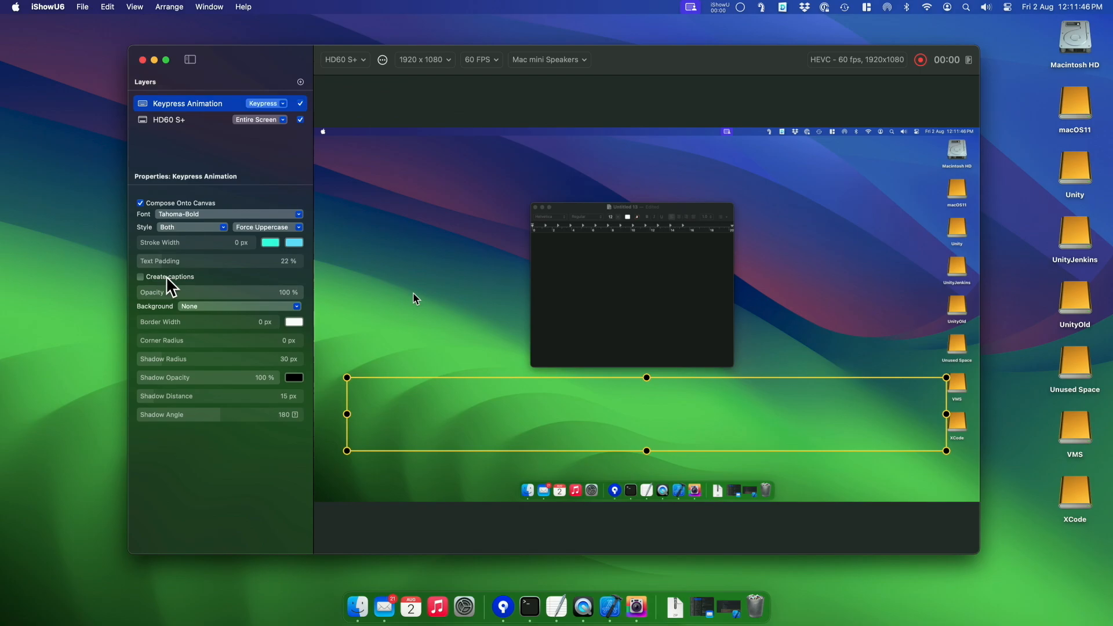
{"action": "mouse_move", "coordinate": [167, 277]}
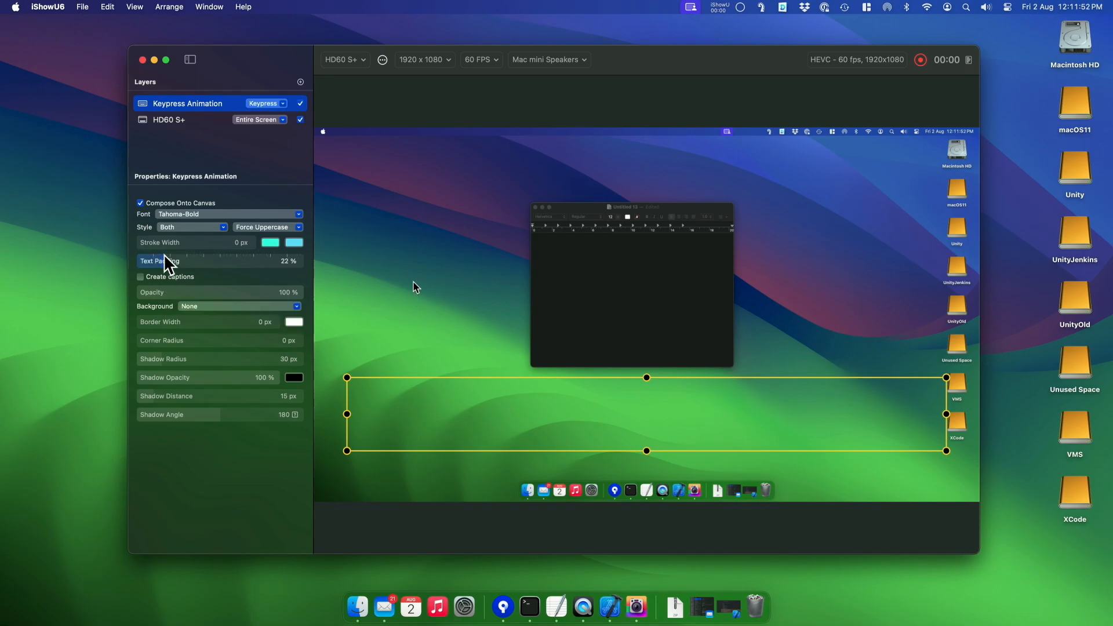
{"action": "left_click", "coordinate": [140, 202]}
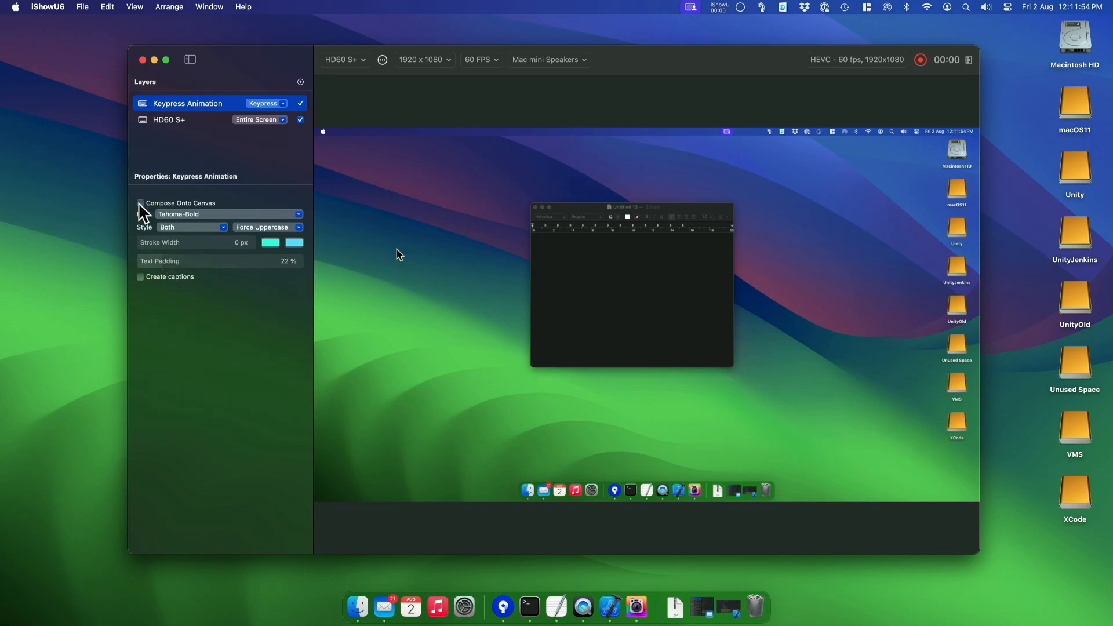
{"action": "left_click", "coordinate": [140, 277]}
Start a recording, switch to the blank TextEdit document, and write "I am typing something. hello" followed by a line break.
{"action": "left_click", "coordinate": [919, 60]}
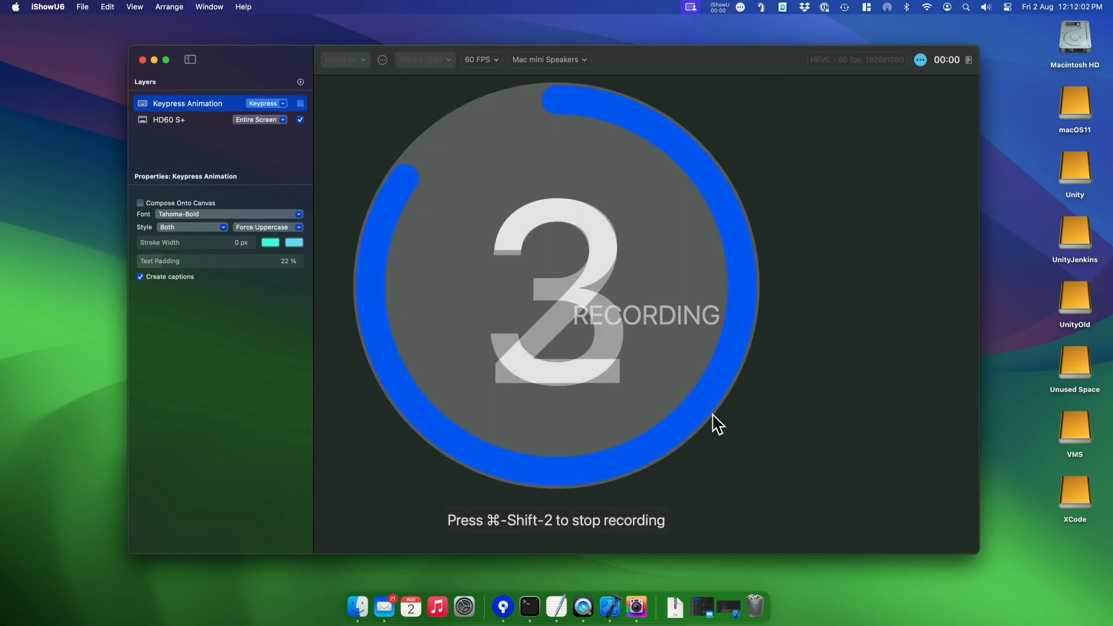
{"action": "left_click", "coordinate": [550, 594]}
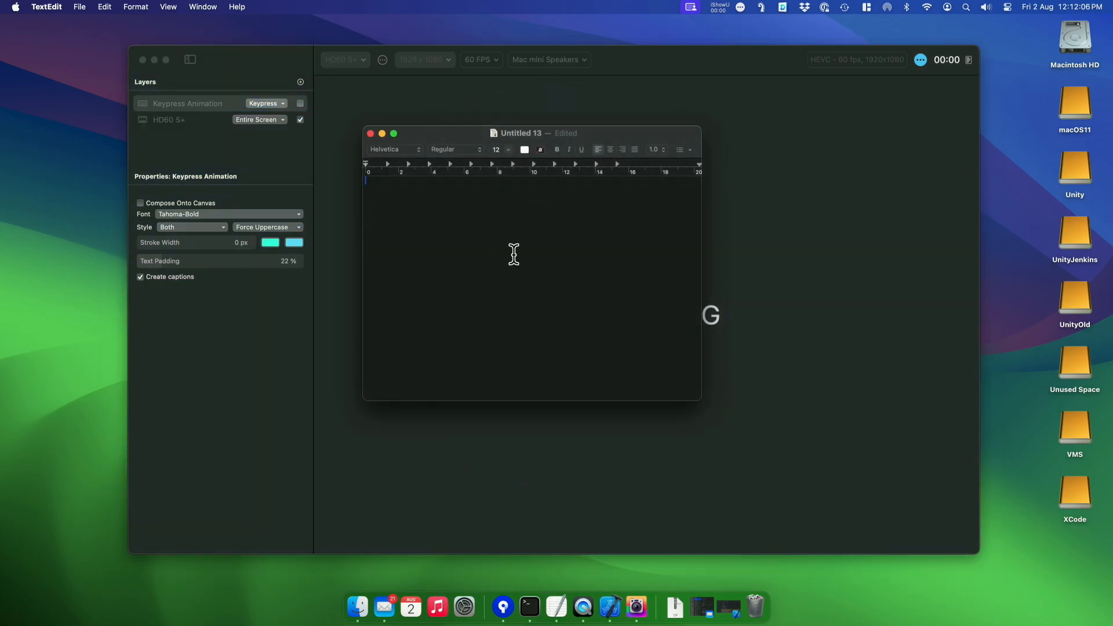
{"action": "type", "text": "I am typing something. hello"}
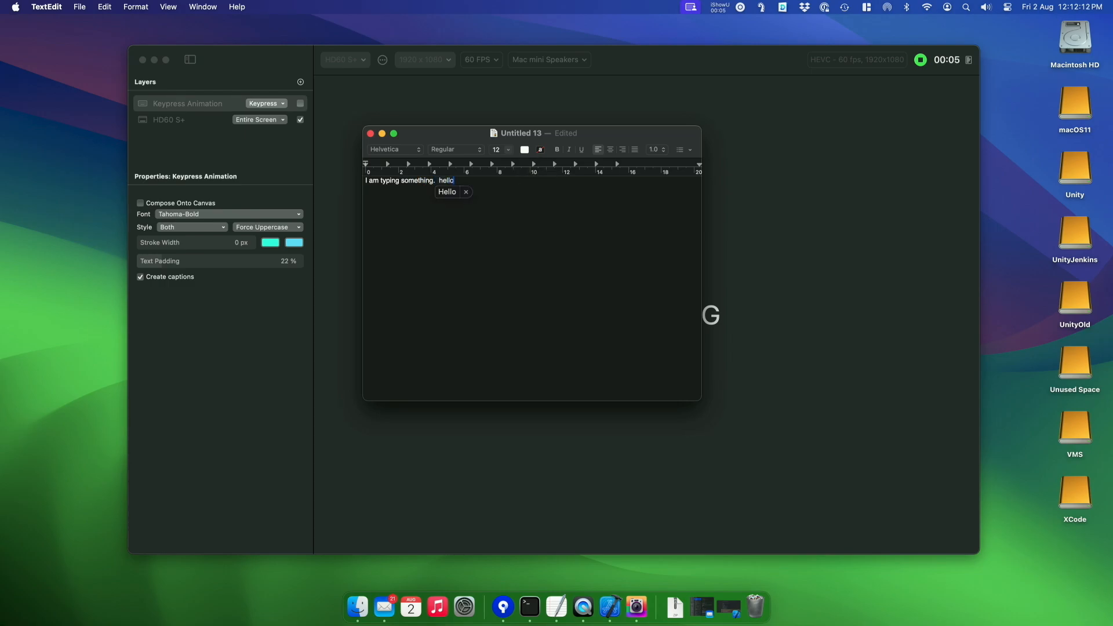
{"action": "key", "text": "Return"}
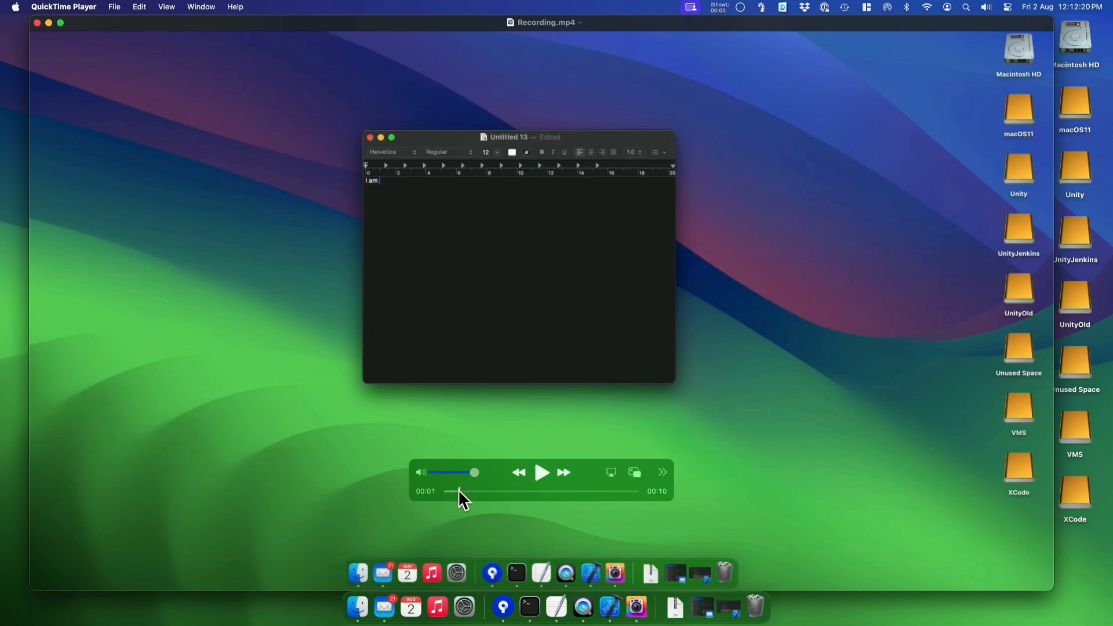
Scrub forward through the finished Recording.mp4 in QuickTime Player and close the video.
{"action": "left_click_drag", "start_coordinate": [458, 491], "coordinate": [501, 492]}
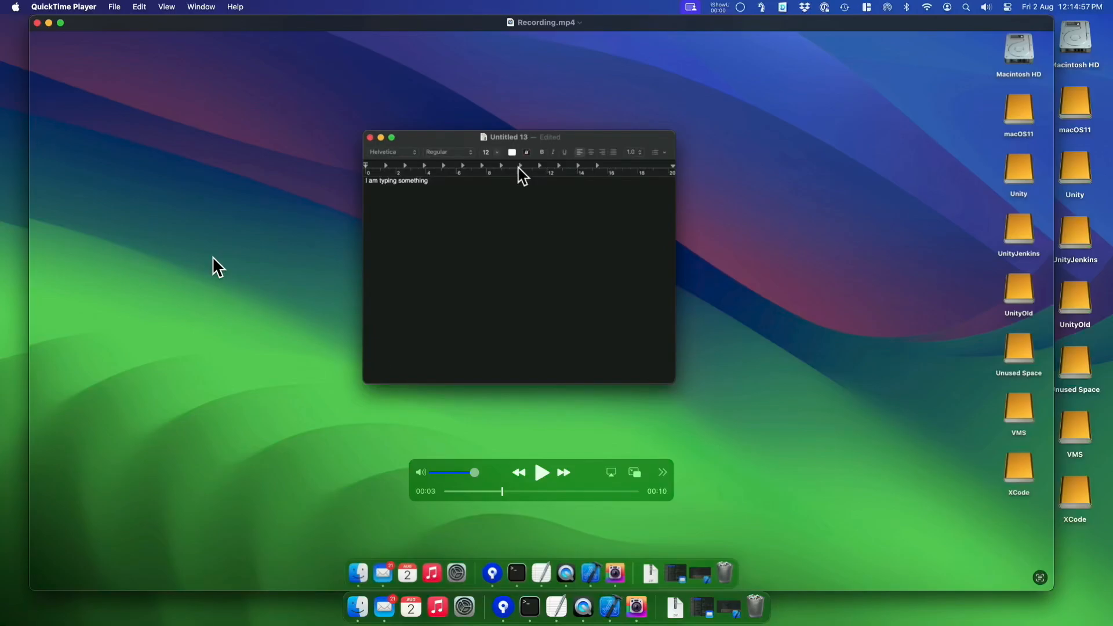
{"action": "left_click", "coordinate": [37, 23]}
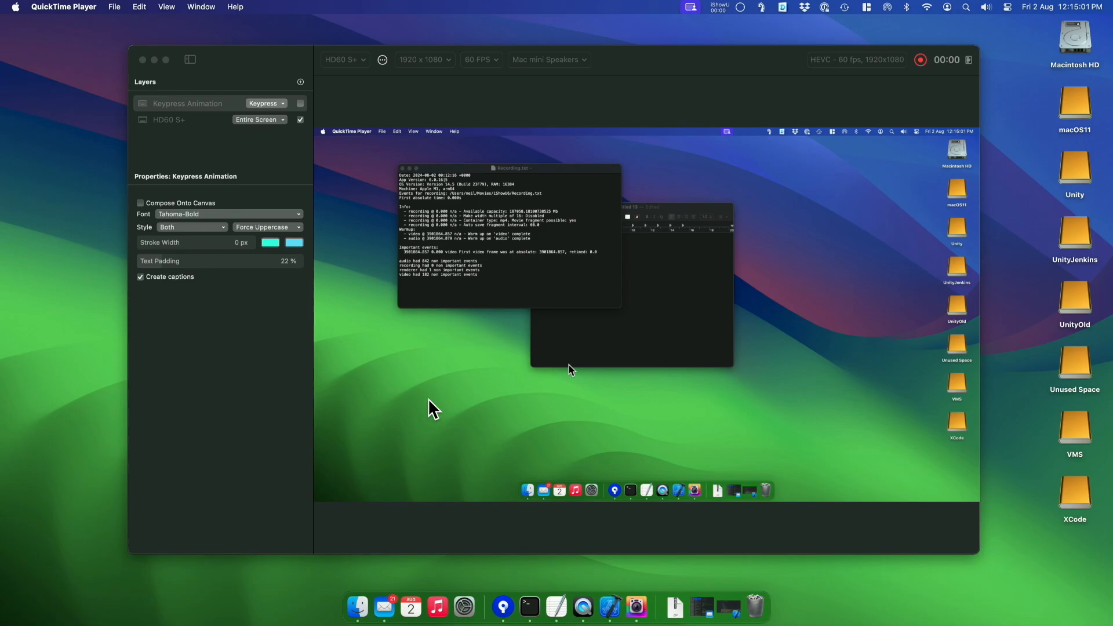
Reveal the newest Recording.mp4 in Finder from iShowU6's recording history.
{"action": "left_click", "coordinate": [358, 607]}
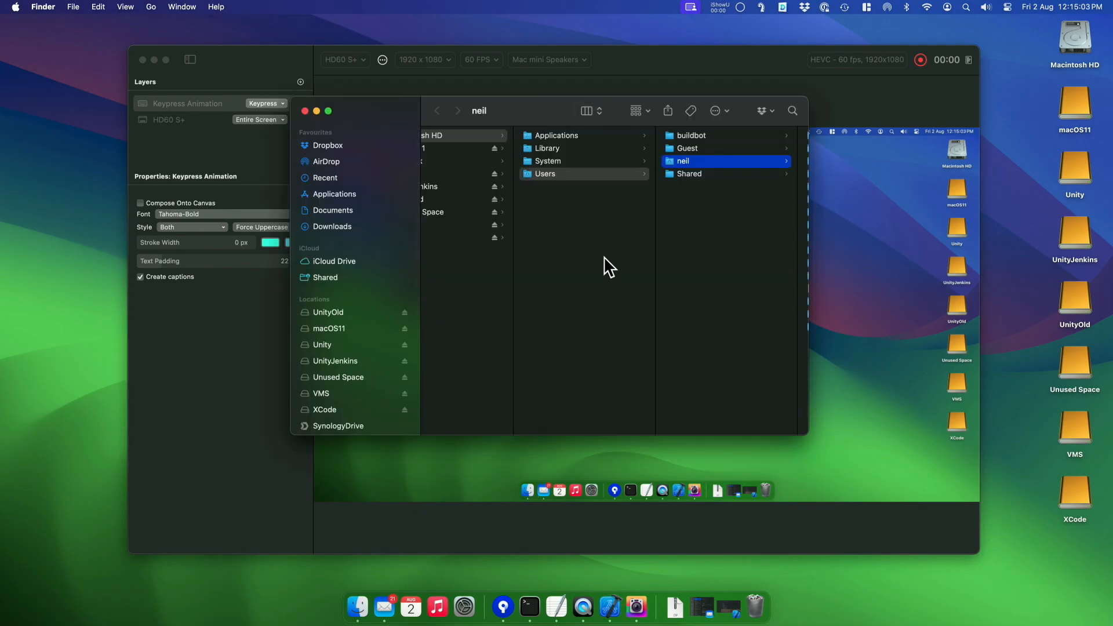
{"action": "left_click", "coordinate": [907, 82]}
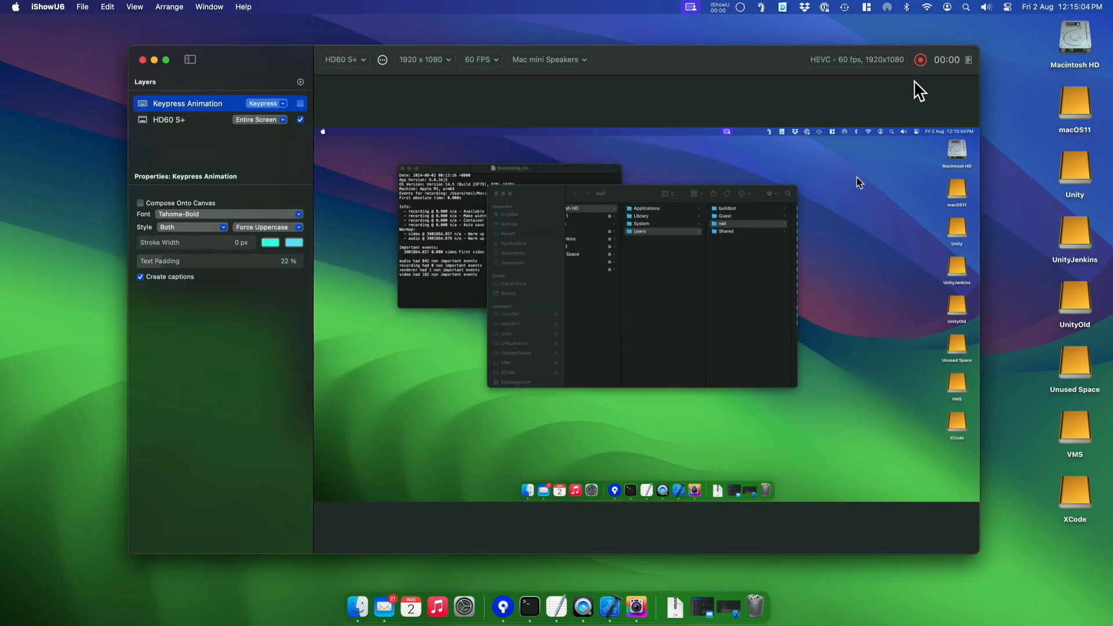
{"action": "left_click", "coordinate": [967, 61]}
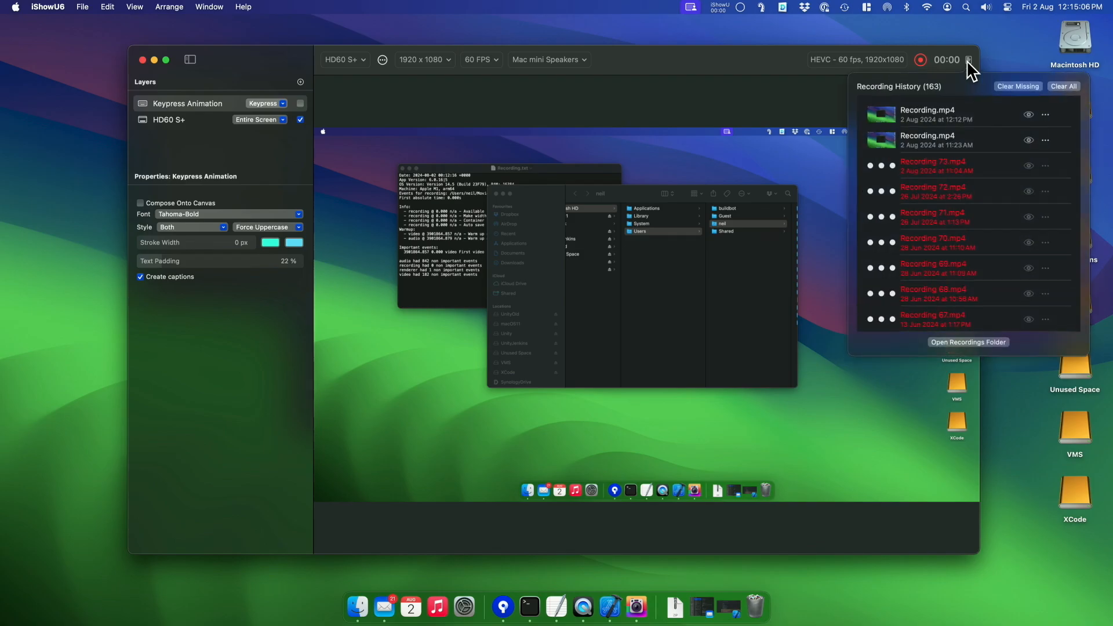
{"action": "left_click", "coordinate": [1044, 114]}
{"action": "left_click", "coordinate": [1022, 131]}
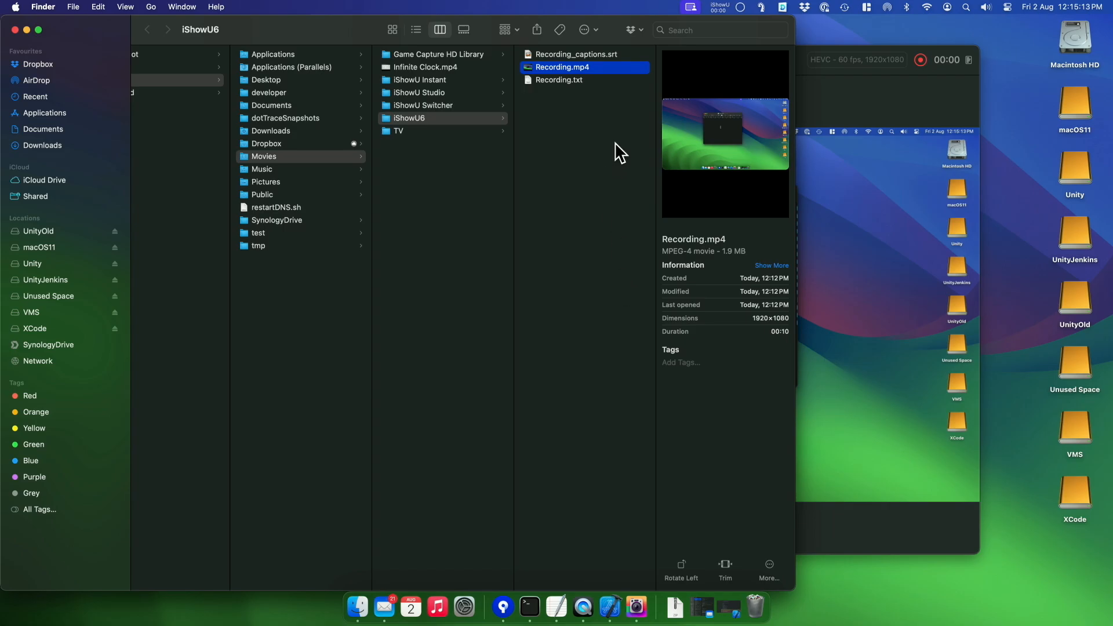
Inspect Recording_captions.srt and Recording.mp4 in the iShowU6 folder, ending with the captions file selected.
{"action": "left_click", "coordinate": [560, 51]}
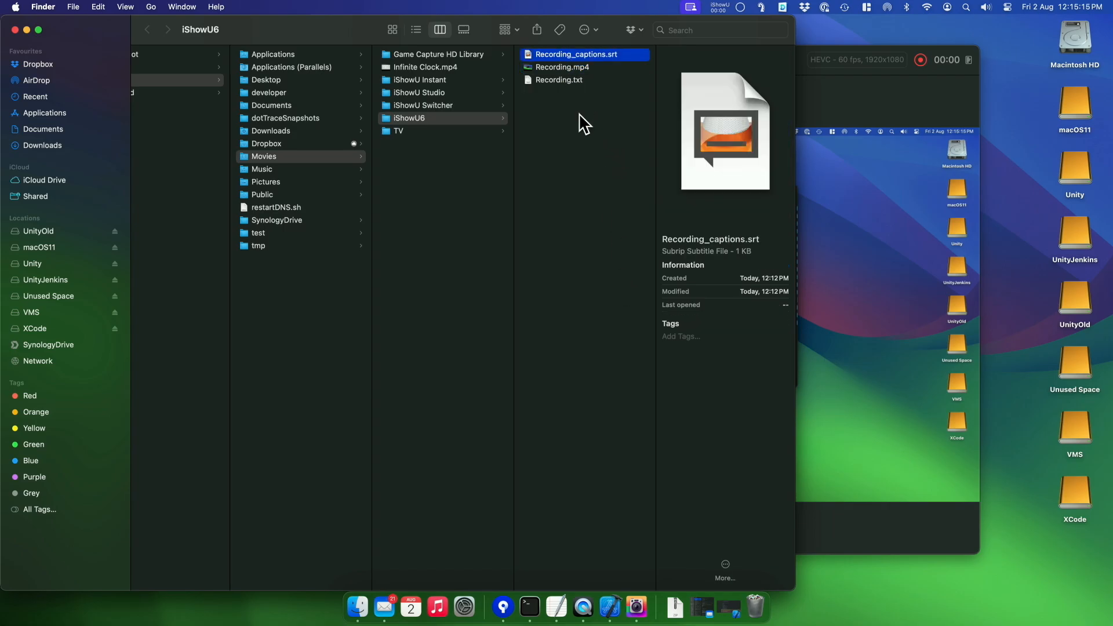
{"action": "key", "text": "Down"}
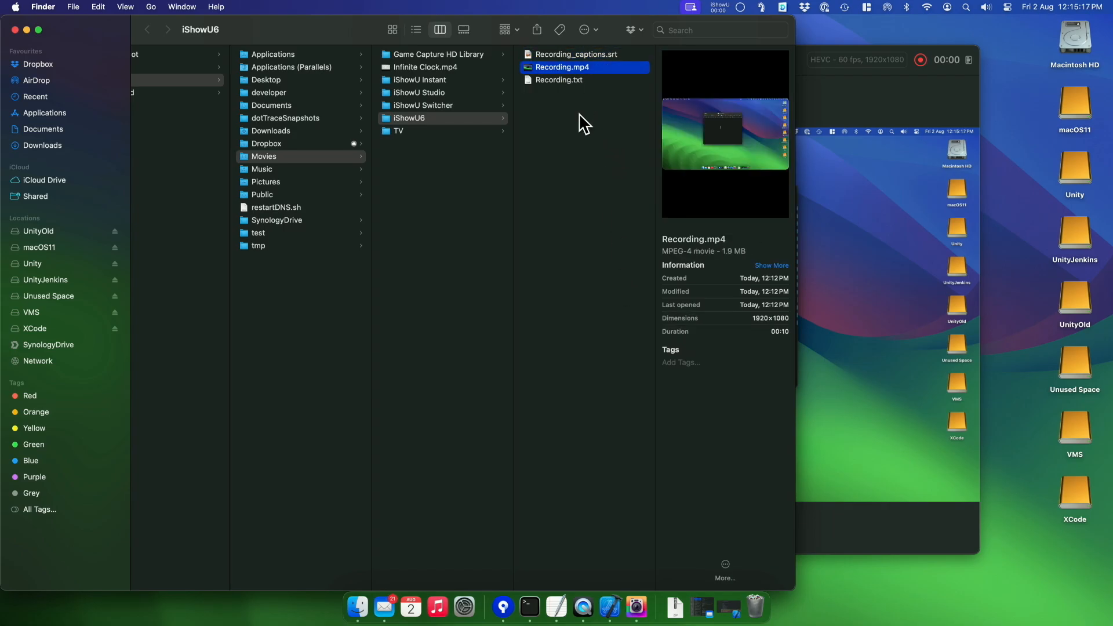
{"action": "key", "text": "Up"}
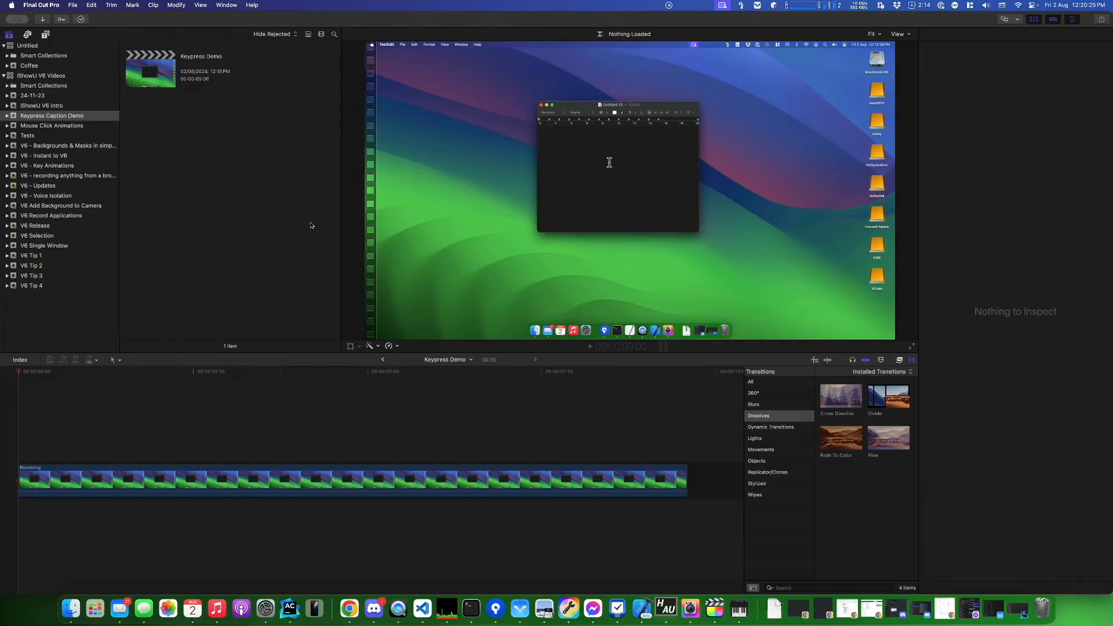
Switch to Final Cut Pro, skim the recording in the Keypress Demo timeline, and select its clip.
{"action": "left_click", "coordinate": [217, 420]}
{"action": "left_click", "coordinate": [32, 373]}
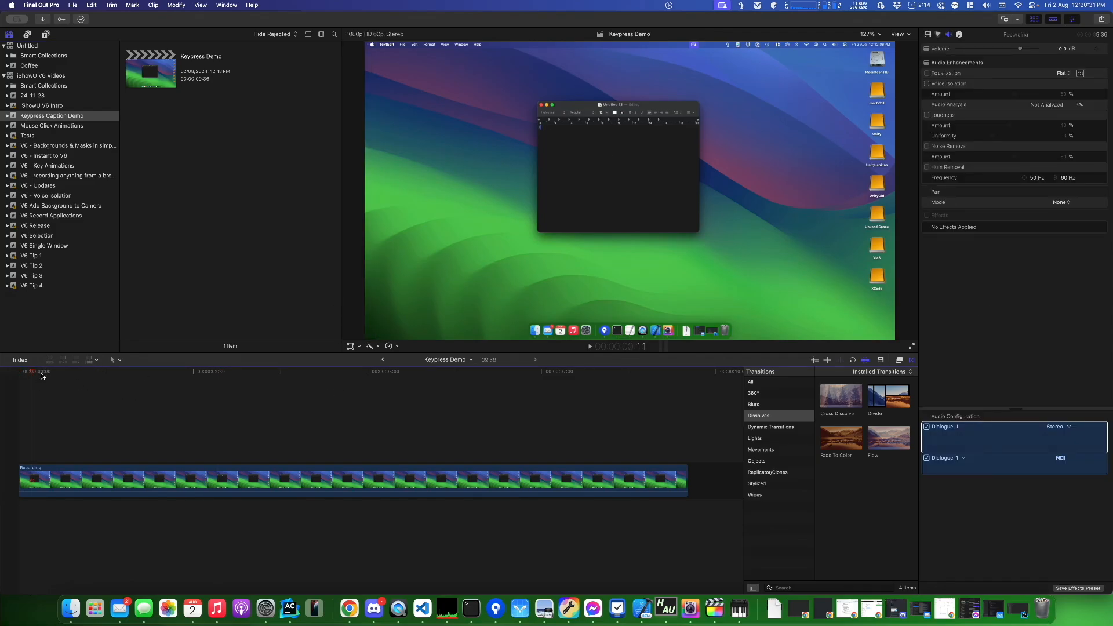
{"action": "left_click", "coordinate": [256, 472]}
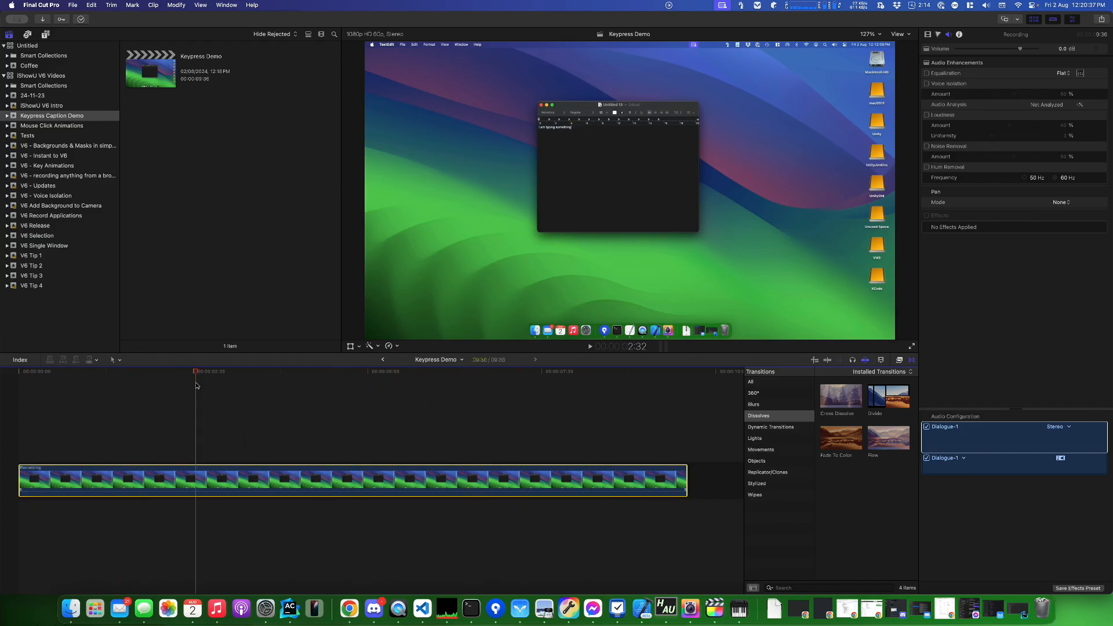
Import Recording_captions.srt as captions into the Keypress Demo project, using the SRT English role and insertion time relative to the timeline.
{"action": "left_click", "coordinate": [181, 239]}
{"action": "left_click", "coordinate": [73, 5]}
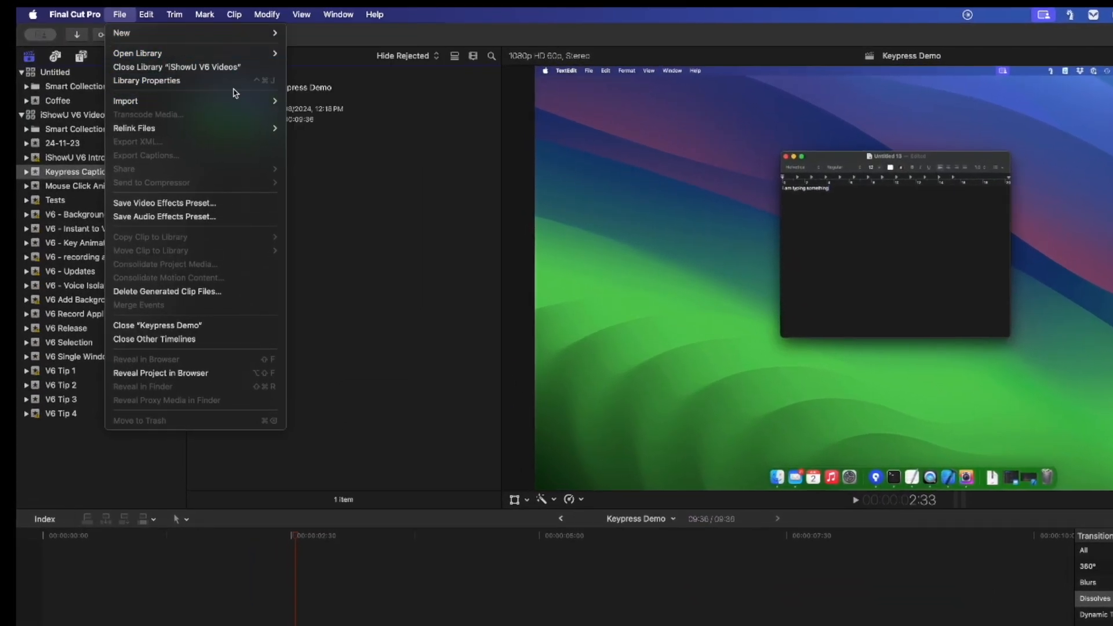
{"action": "mouse_move", "coordinate": [255, 104]}
{"action": "left_click", "coordinate": [349, 184]}
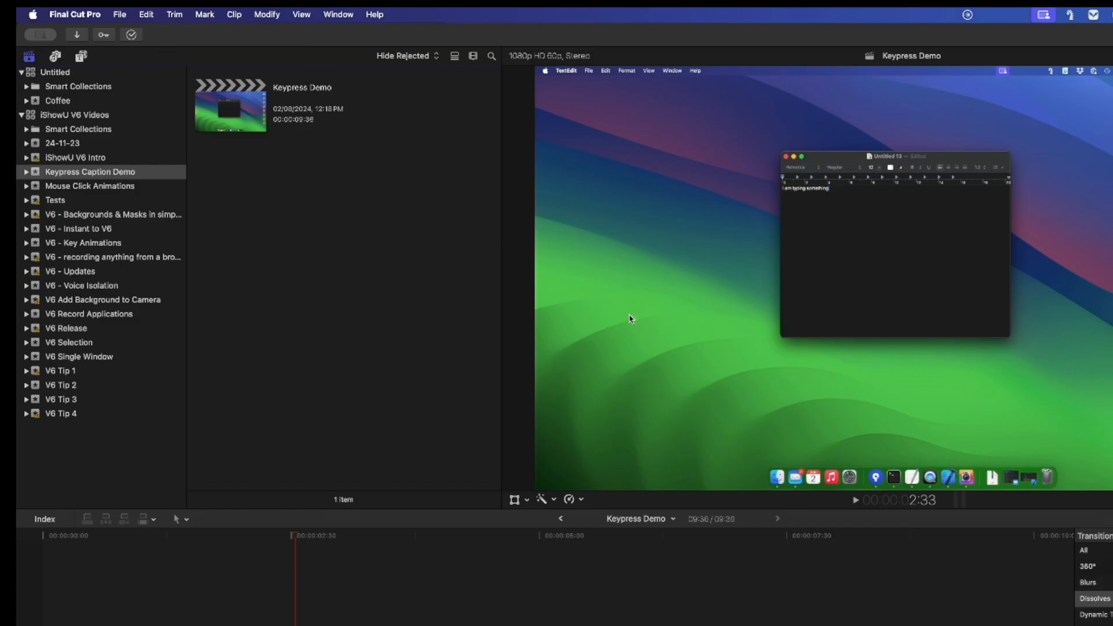
{"action": "left_click", "coordinate": [737, 227]}
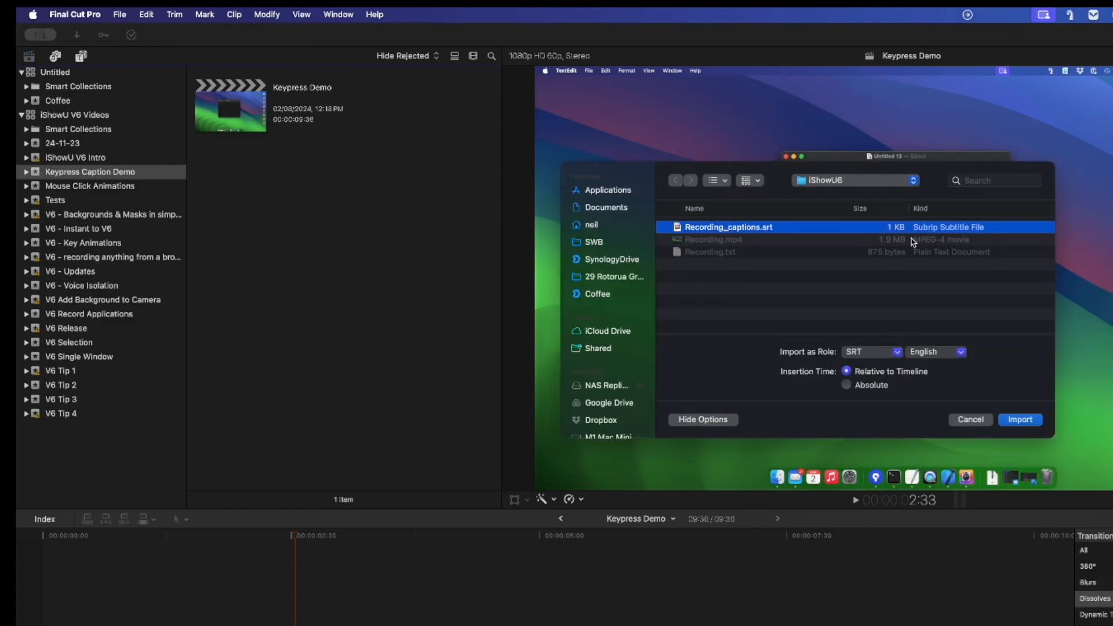
{"action": "left_click", "coordinate": [1011, 422]}
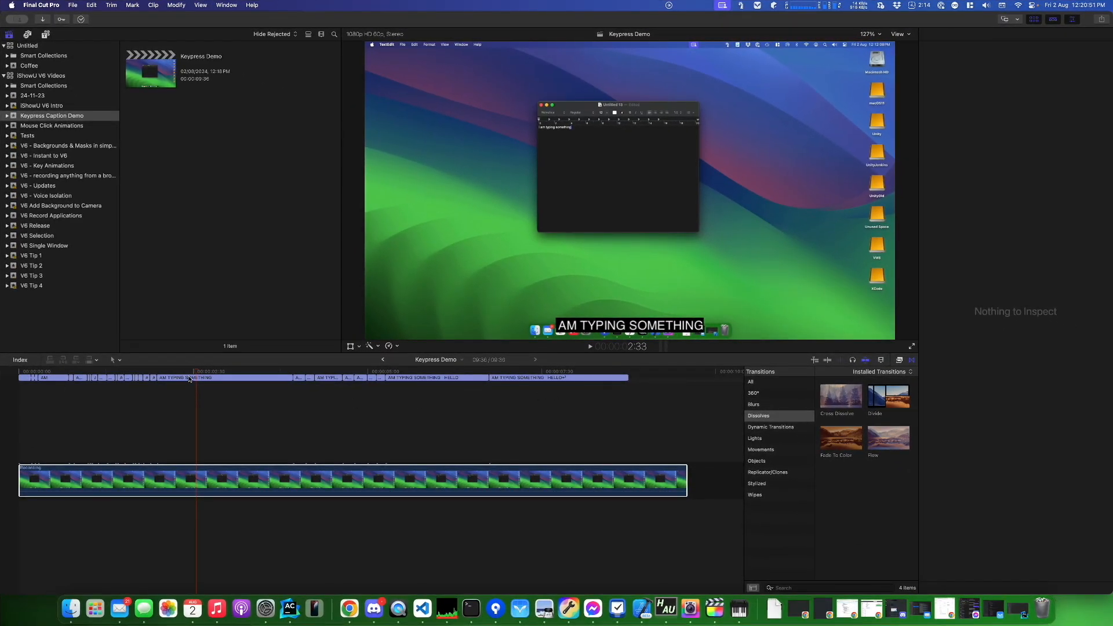
Scrub through the captioned Keypress Demo timeline and play it from near the start to check the captions against the typing.
{"action": "left_click_drag", "start_coordinate": [193, 373], "coordinate": [522, 386]}
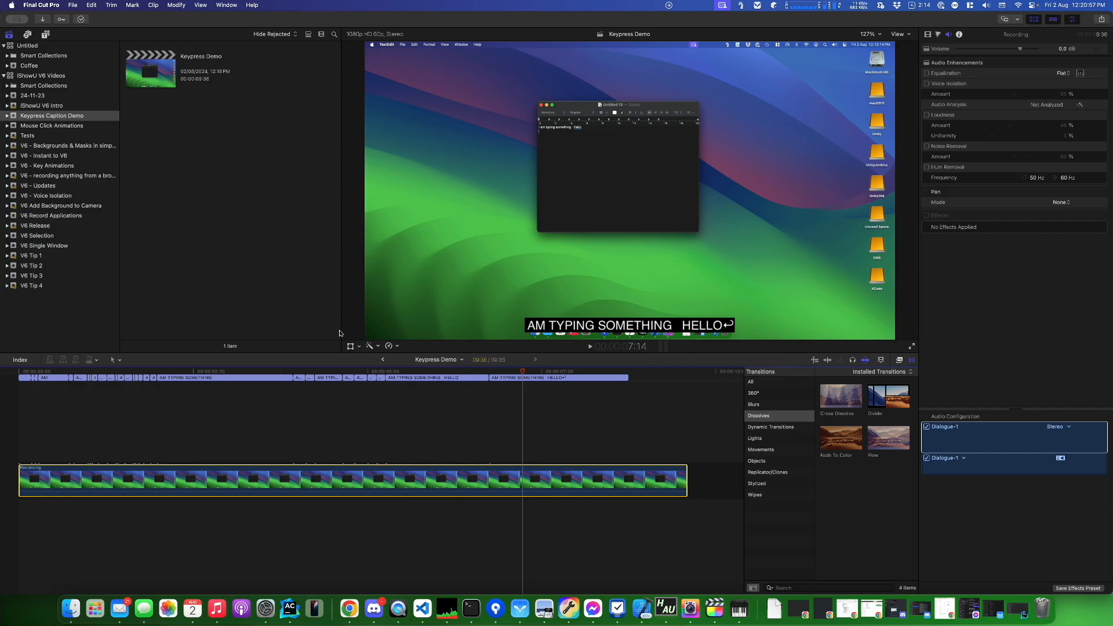
{"action": "left_click", "coordinate": [436, 371]}
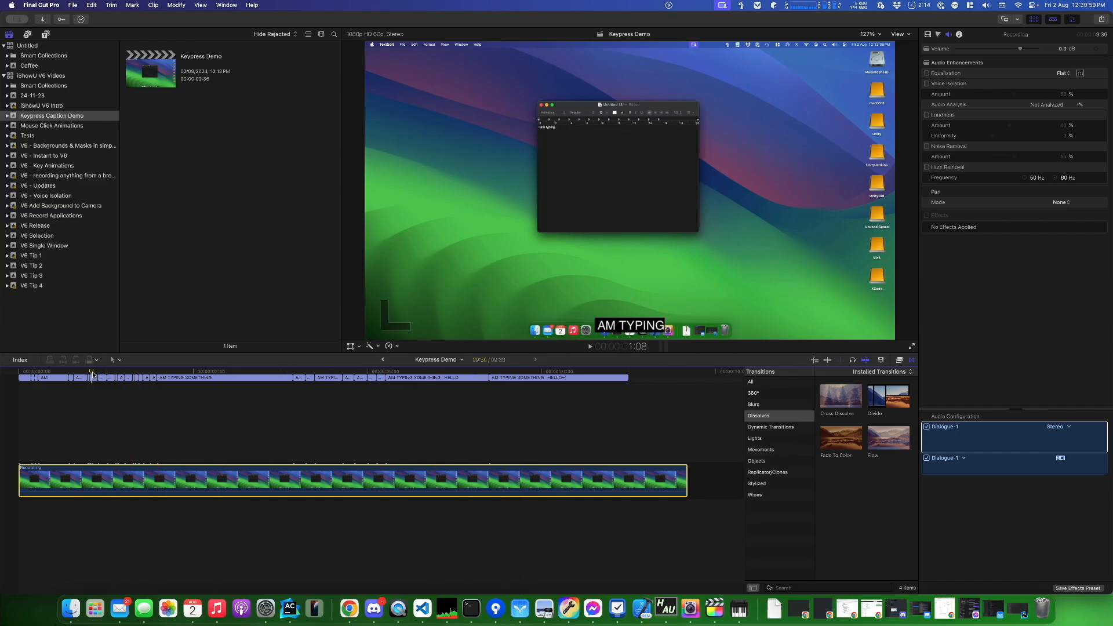
{"action": "left_click", "coordinate": [33, 377]}
{"action": "key", "text": "space"}
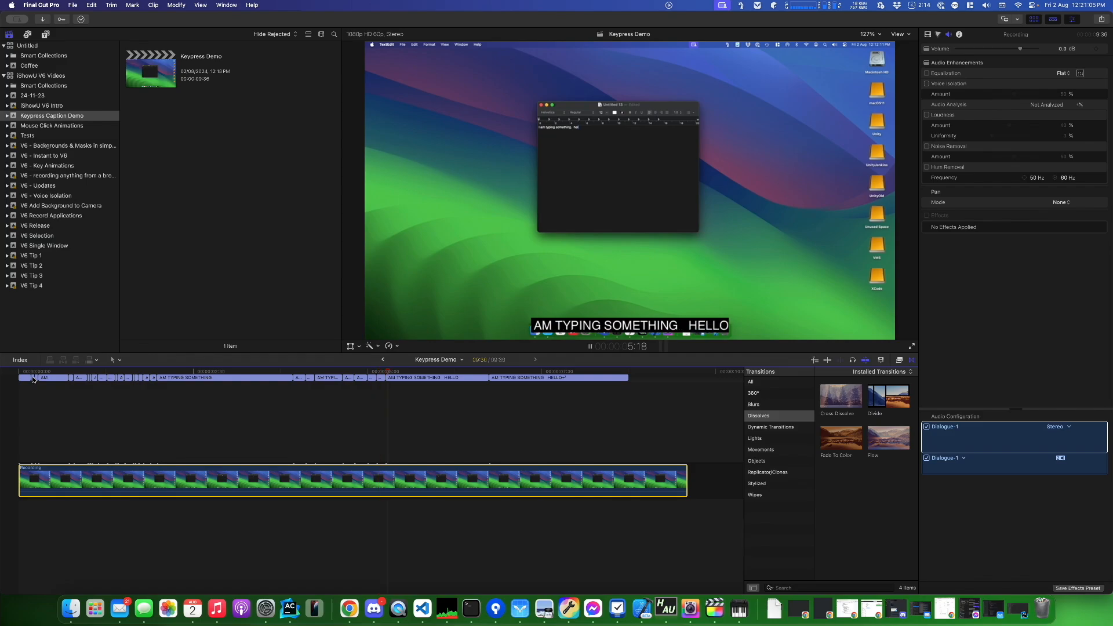
{"action": "key", "text": "space"}
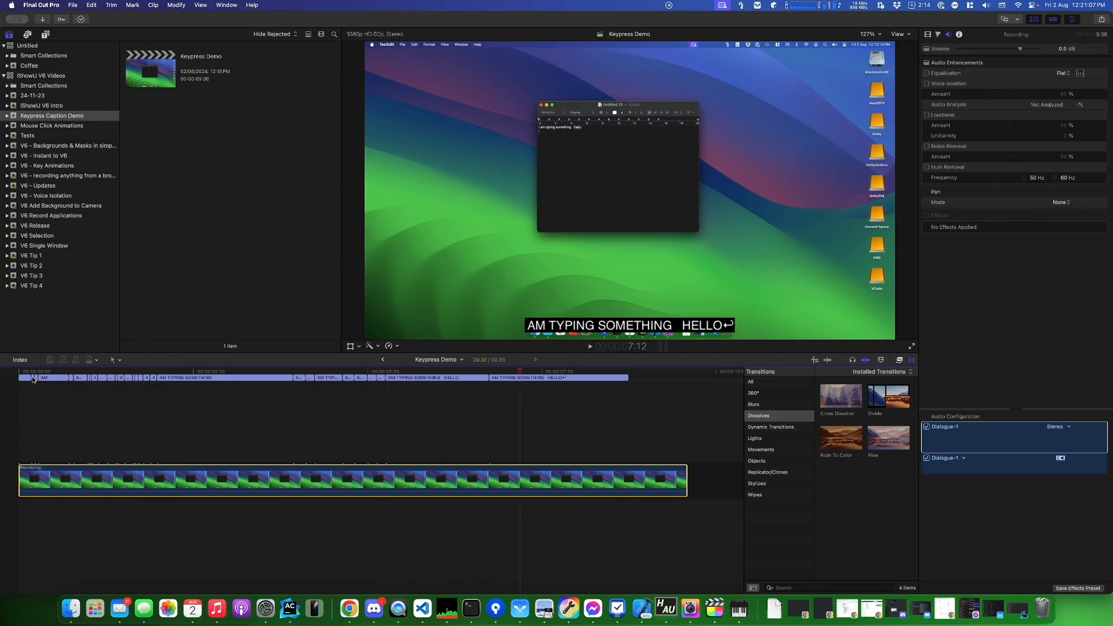